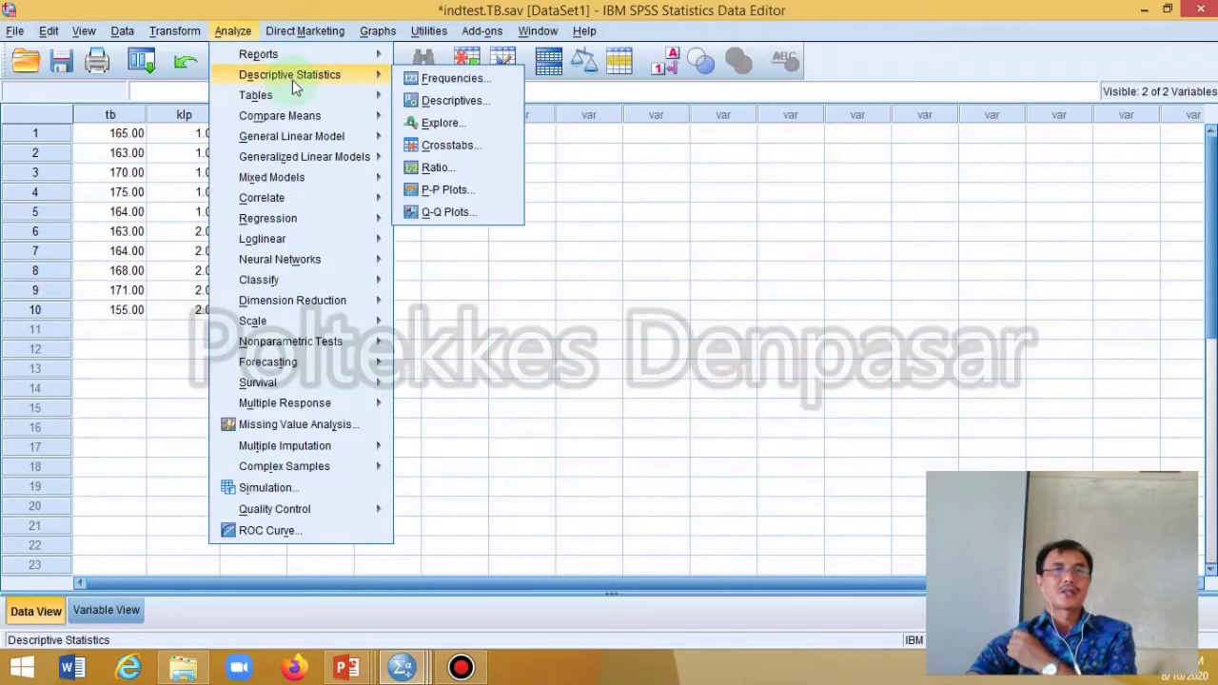
Set up an independent-samples t test with Tinggi badan [tb] as test variable and Kelompok [klp] as grouping variable
mouse_move(302, 118)
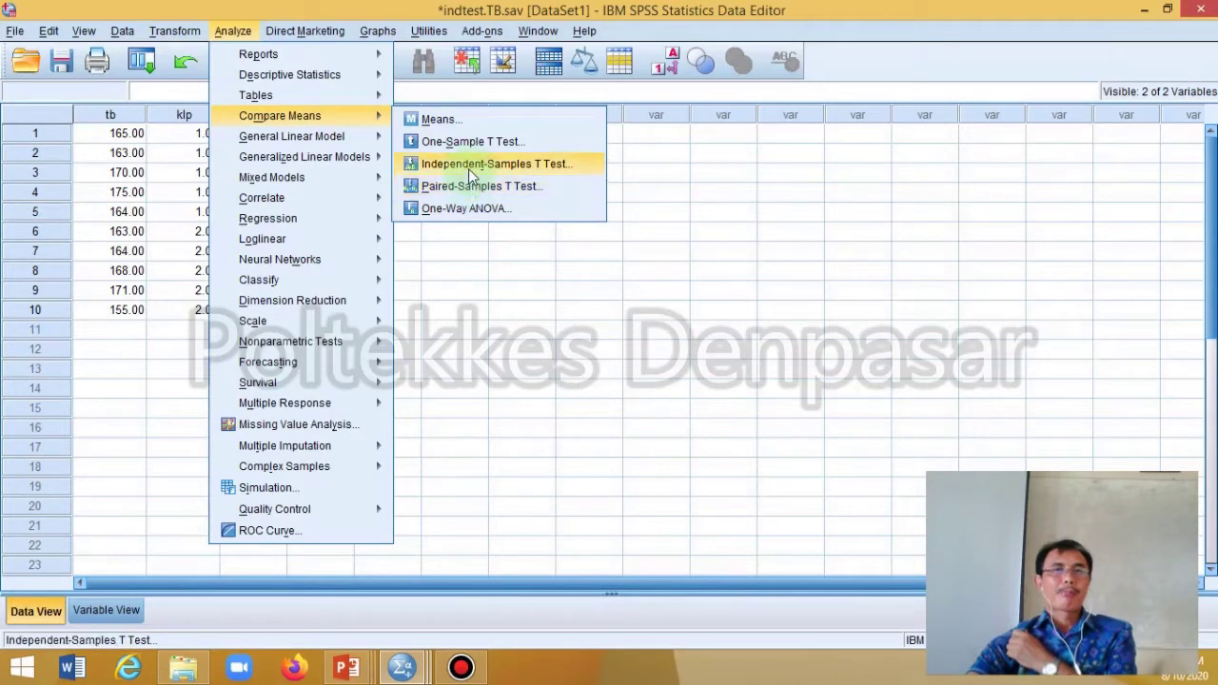
click(470, 164)
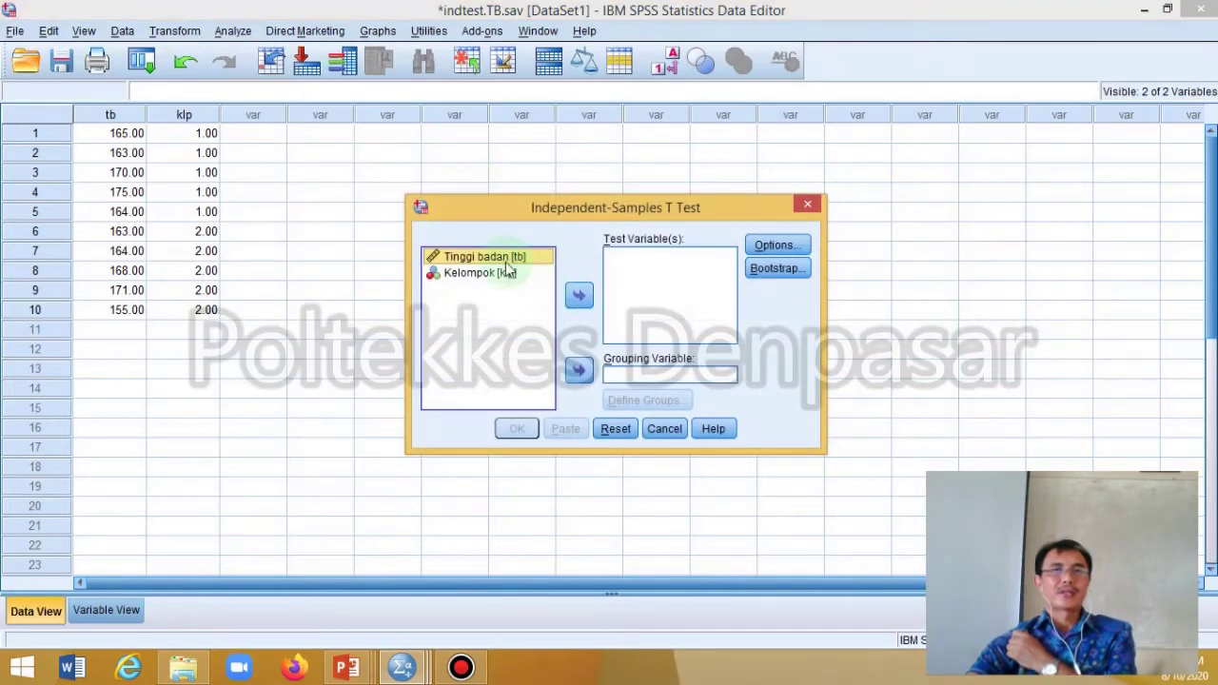
click(579, 296)
click(476, 256)
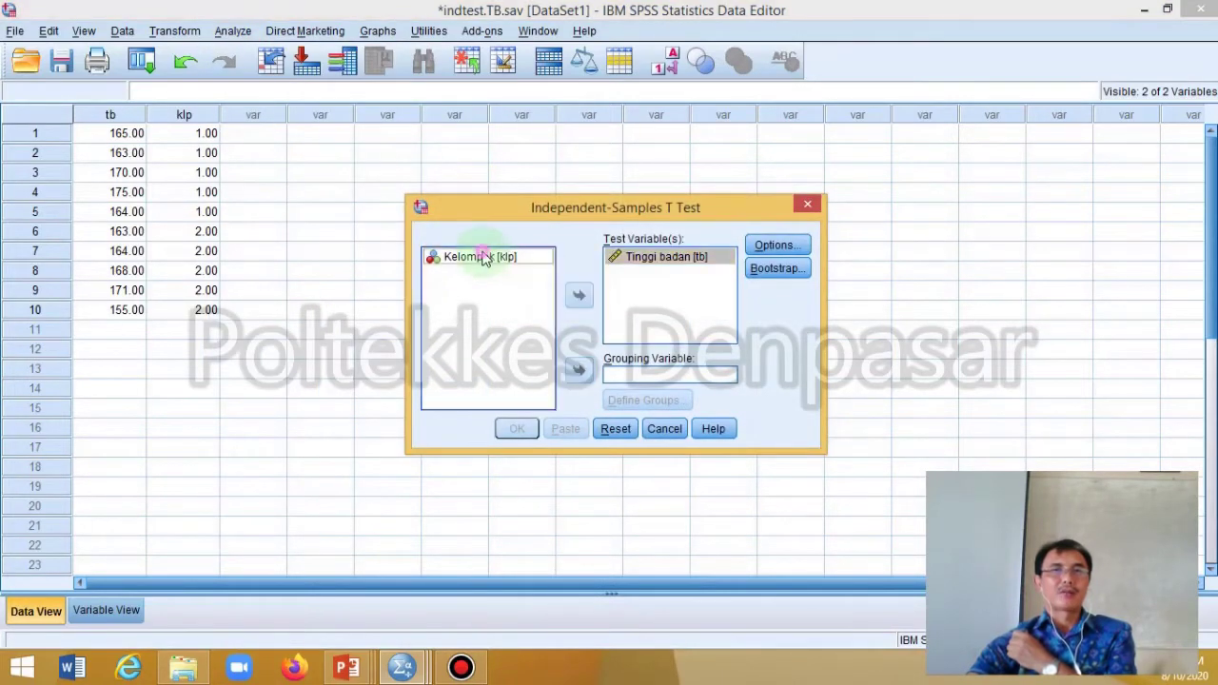
click(578, 370)
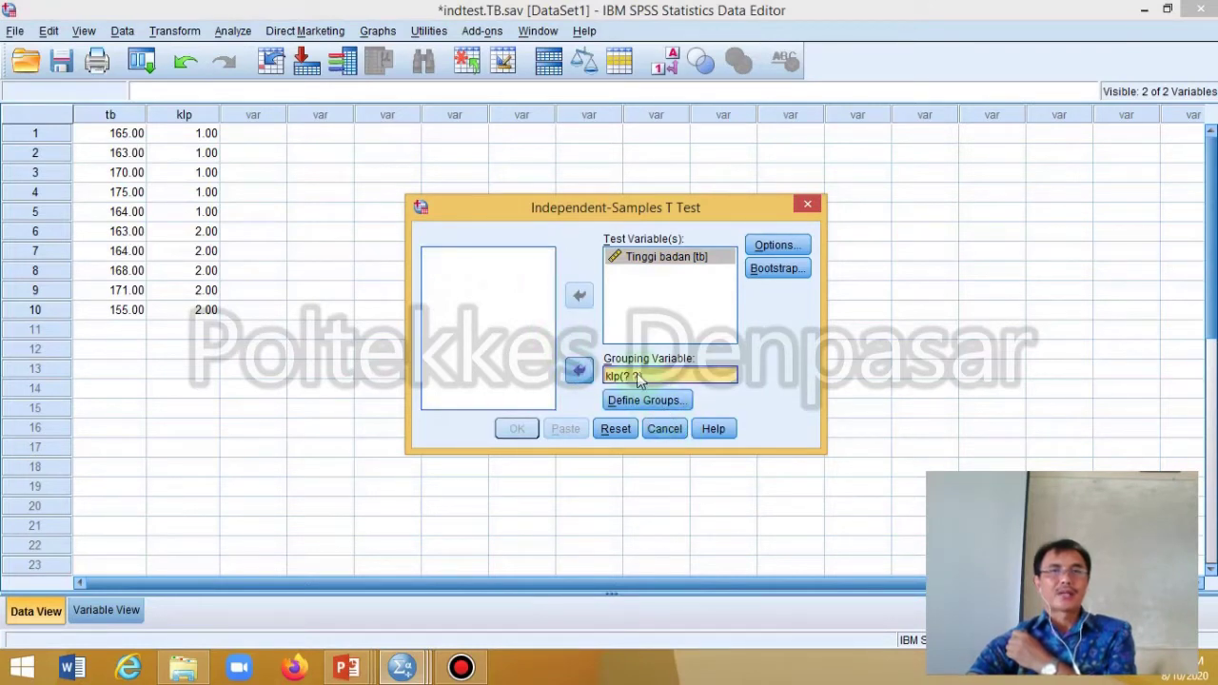
Define the grouping variable's two groups with the specified values 1 and 2
click(642, 402)
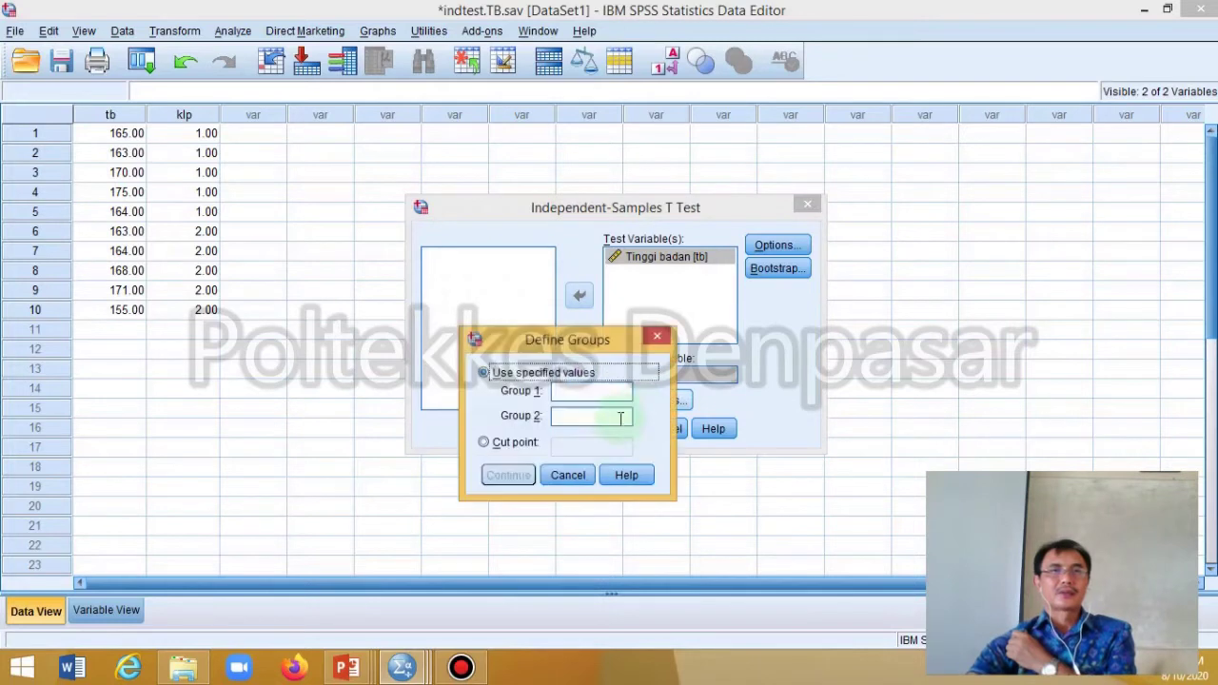
click(592, 393)
text(1)
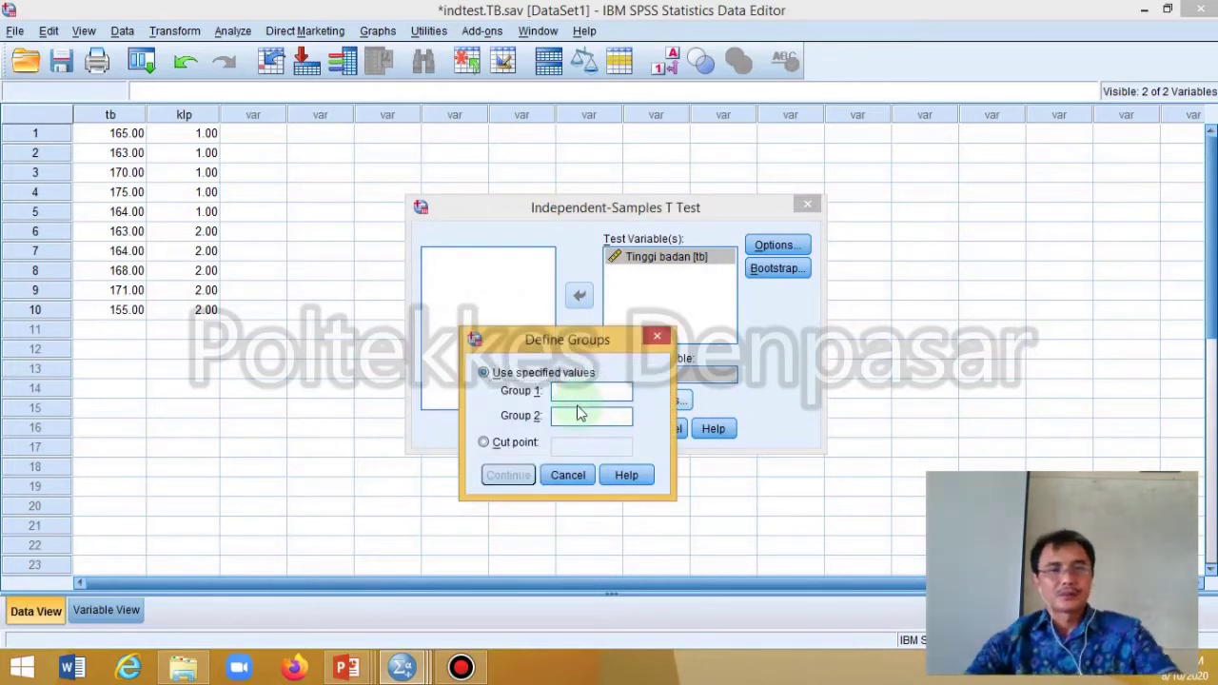
click(575, 419)
text(2)
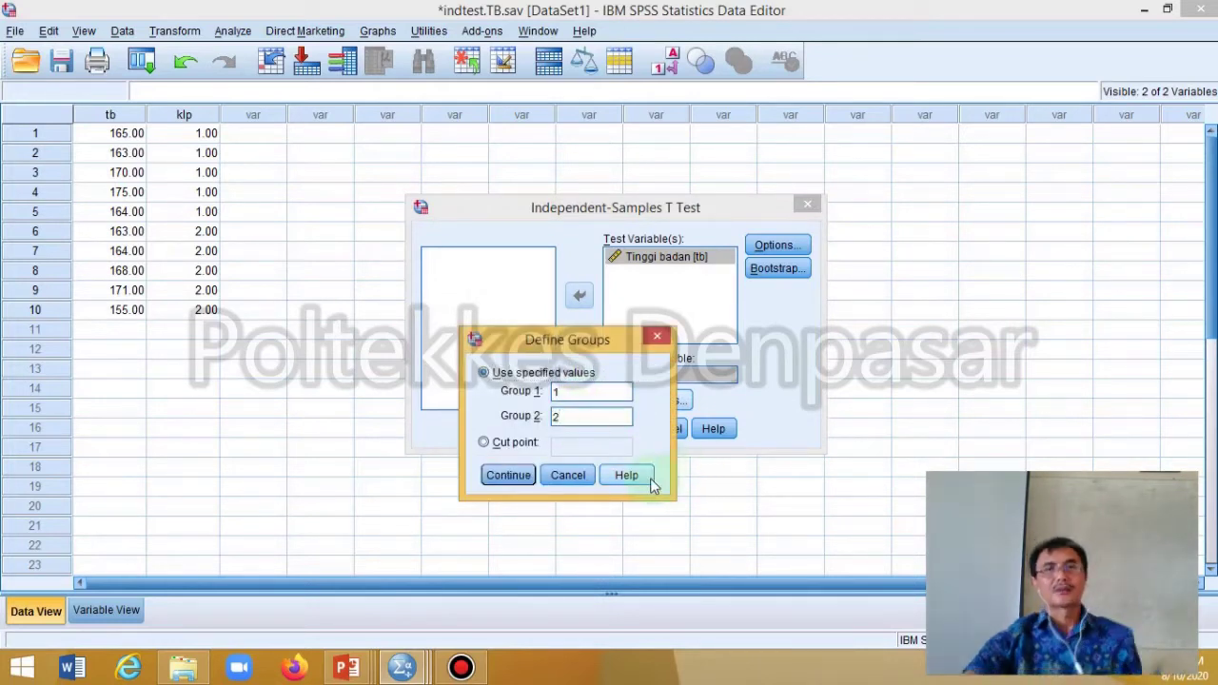
click(511, 476)
Accept the 95% confidence interval with cases excluded analysis by analysis, and run the independent-samples t test
click(776, 246)
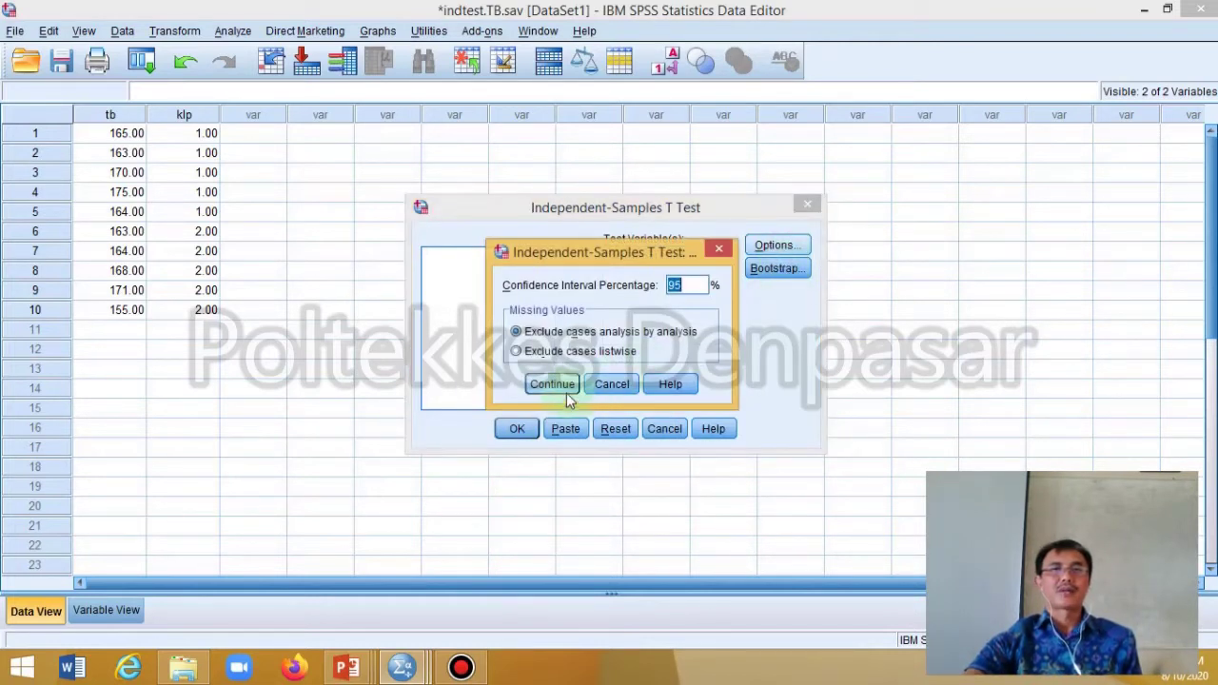
click(554, 385)
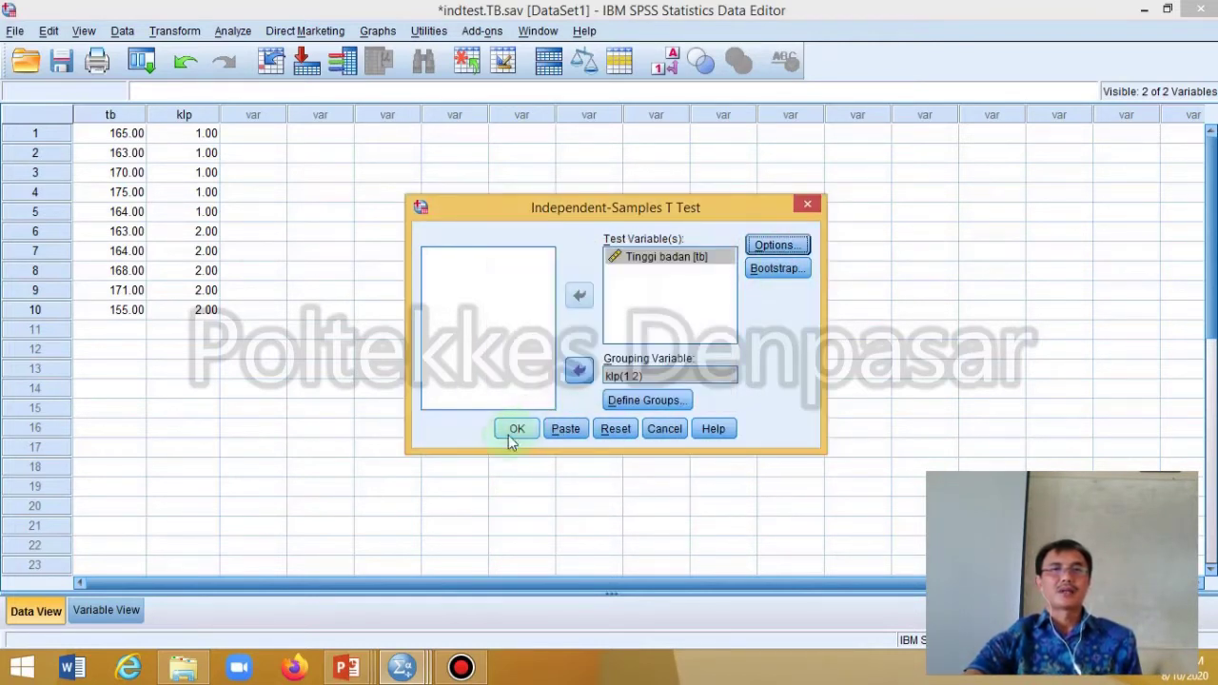
click(511, 428)
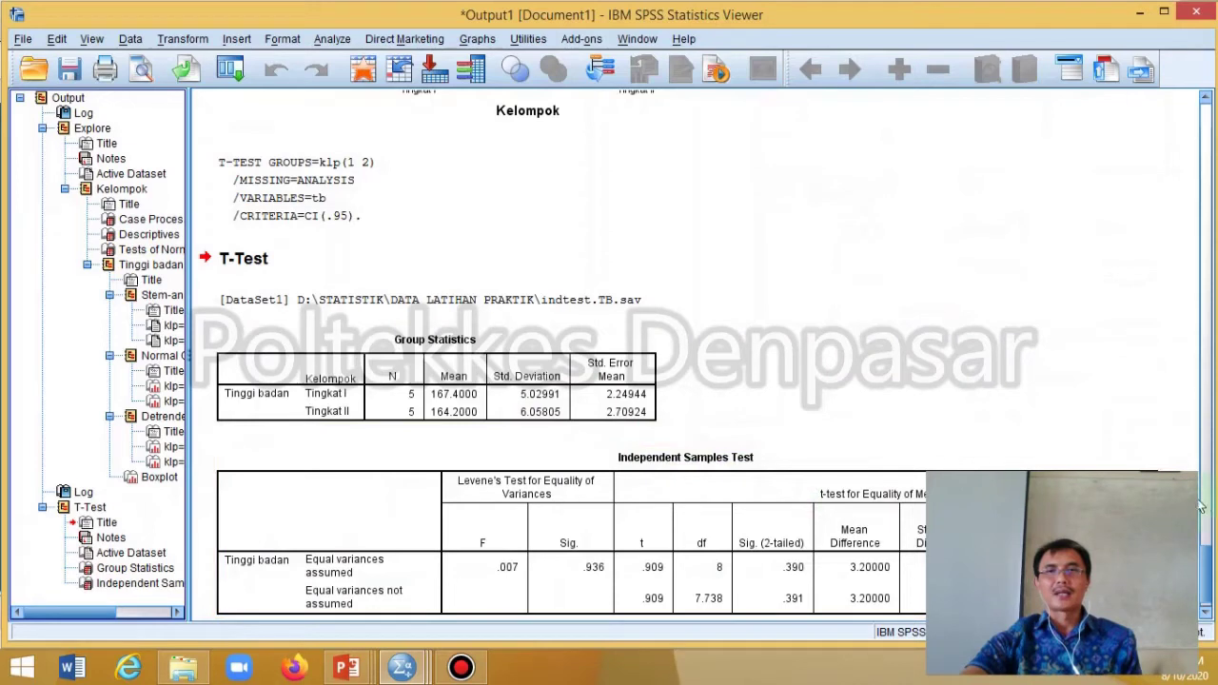
Examine the Independent Samples Test table in the output, including the significance of Levene's test for equality of variances
scroll(1207, 503, up, 5)
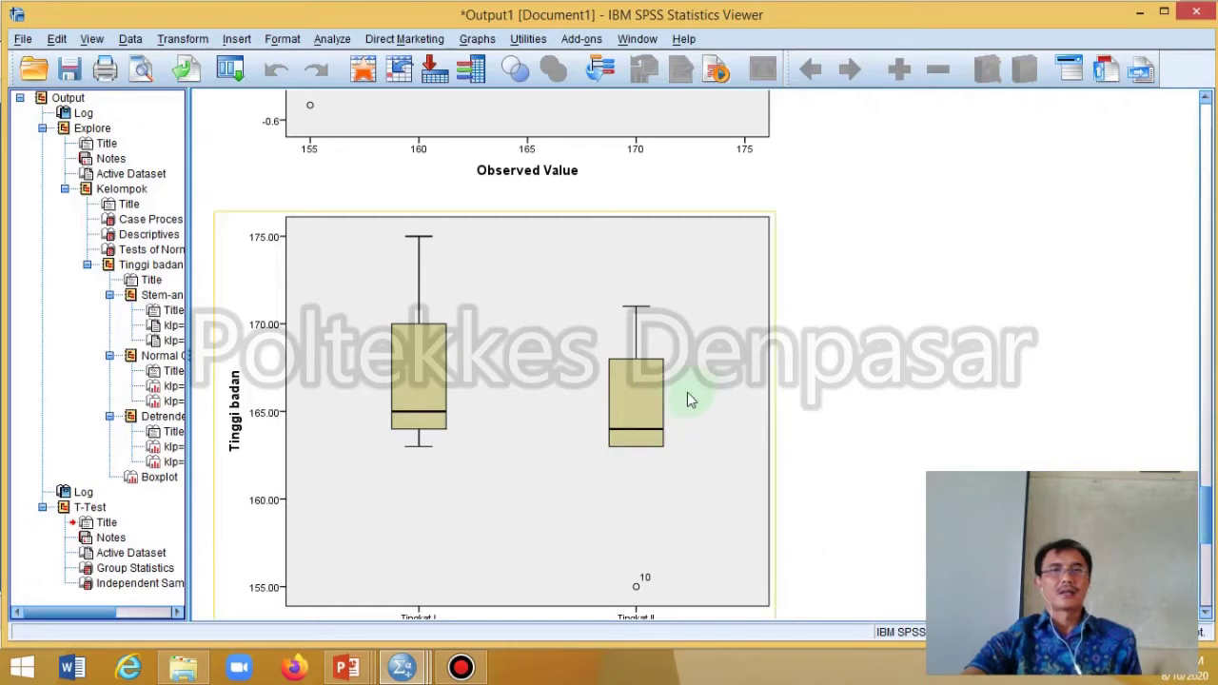
click(162, 584)
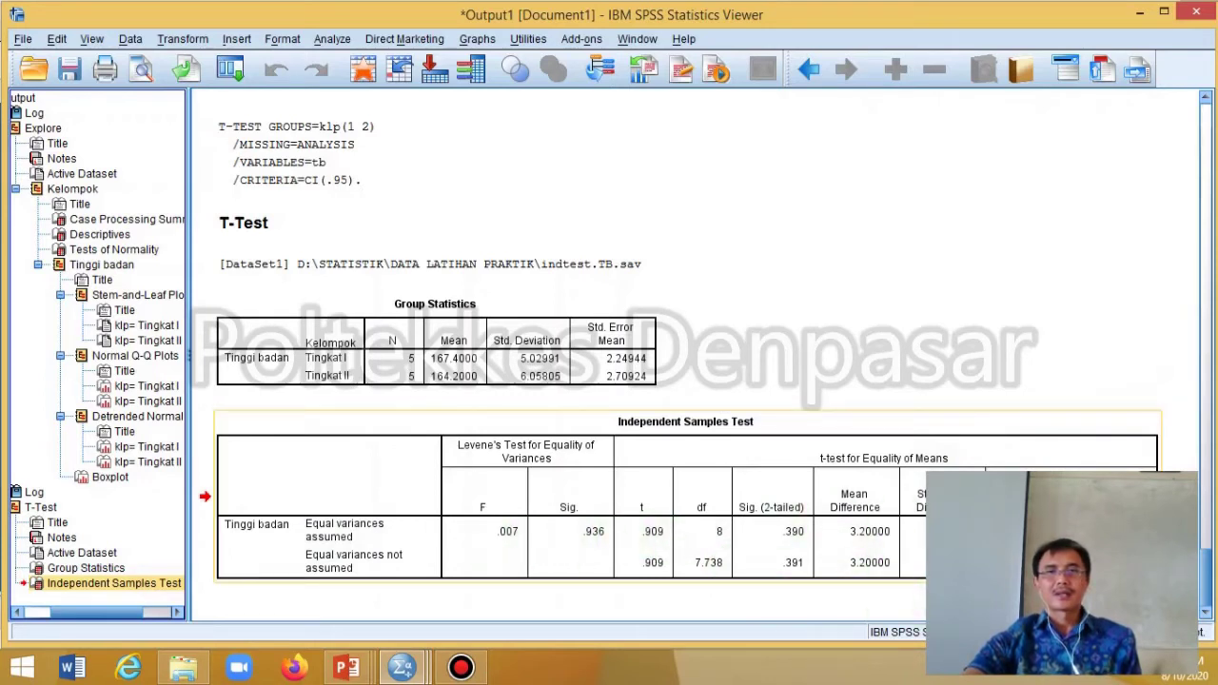
click(614, 422)
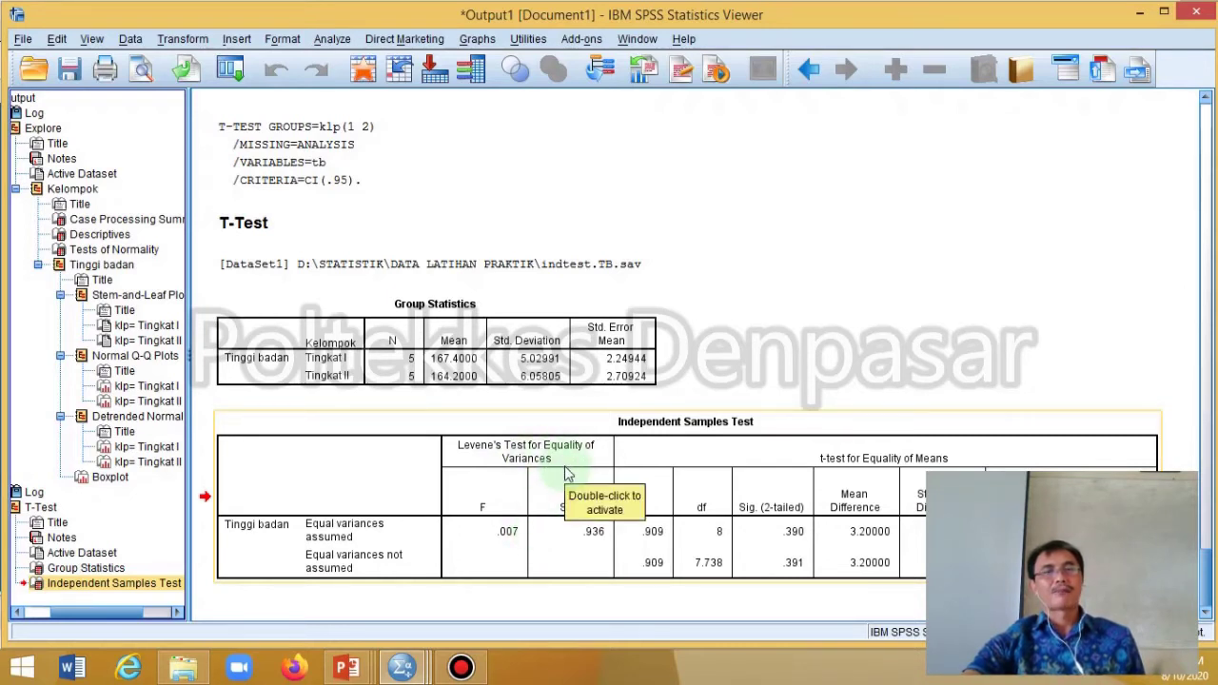
click(592, 540)
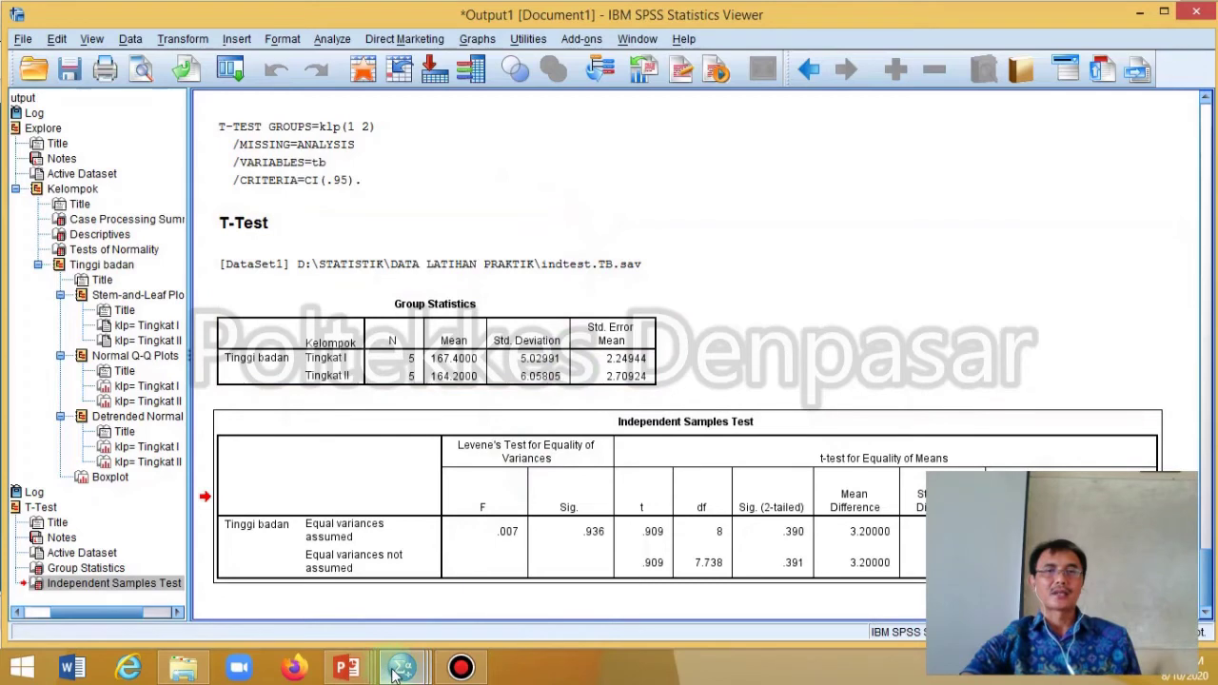
Switch to the TBERPASANGAN.sav dataset and widen the Label column of its variable definitions to fit the full labels, returning to the data
mouse_move(398, 673)
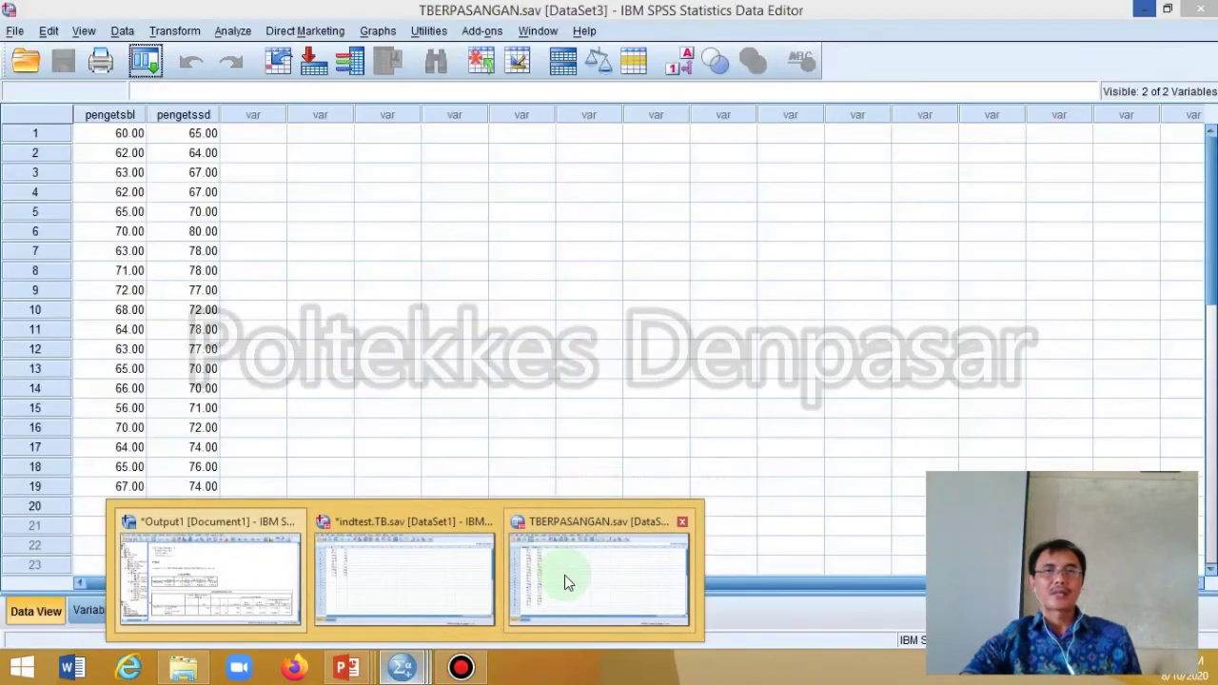
click(565, 575)
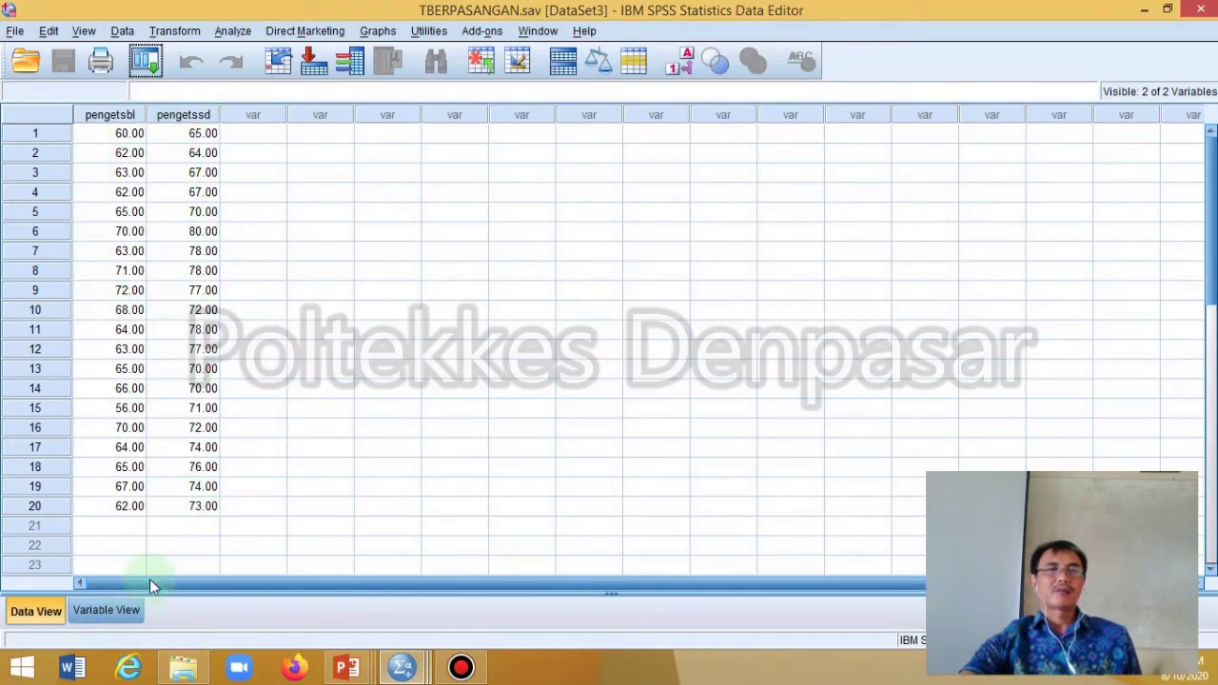
click(129, 614)
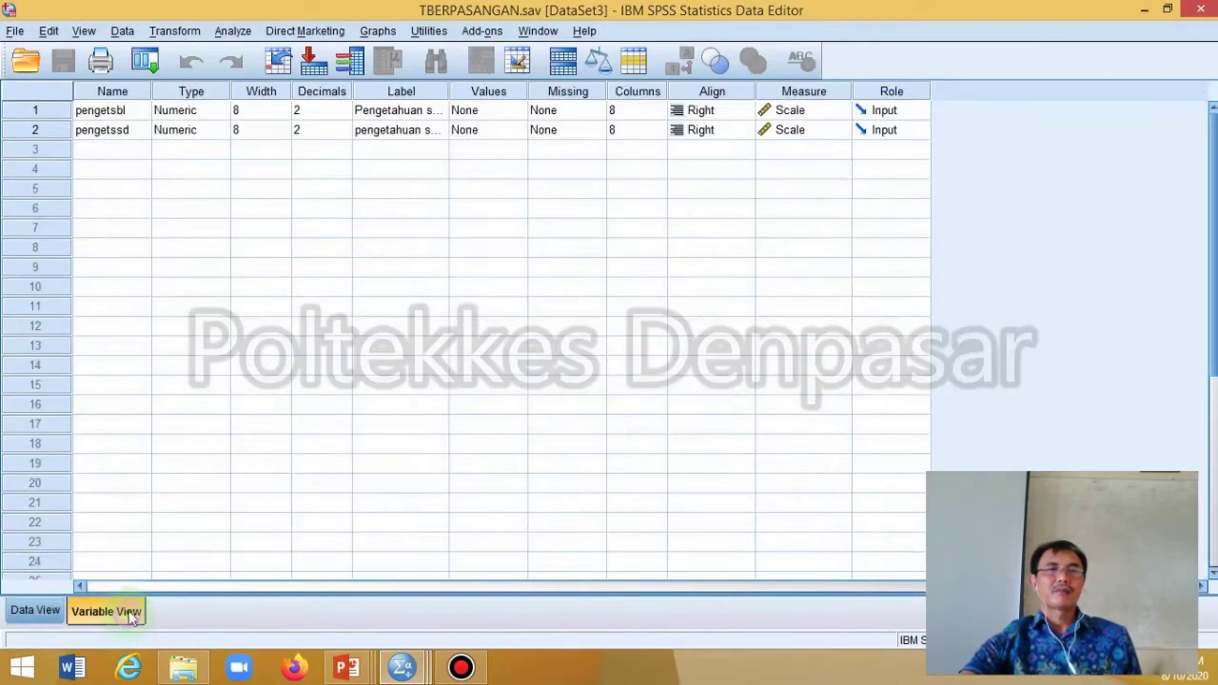
click(446, 87)
click(383, 187)
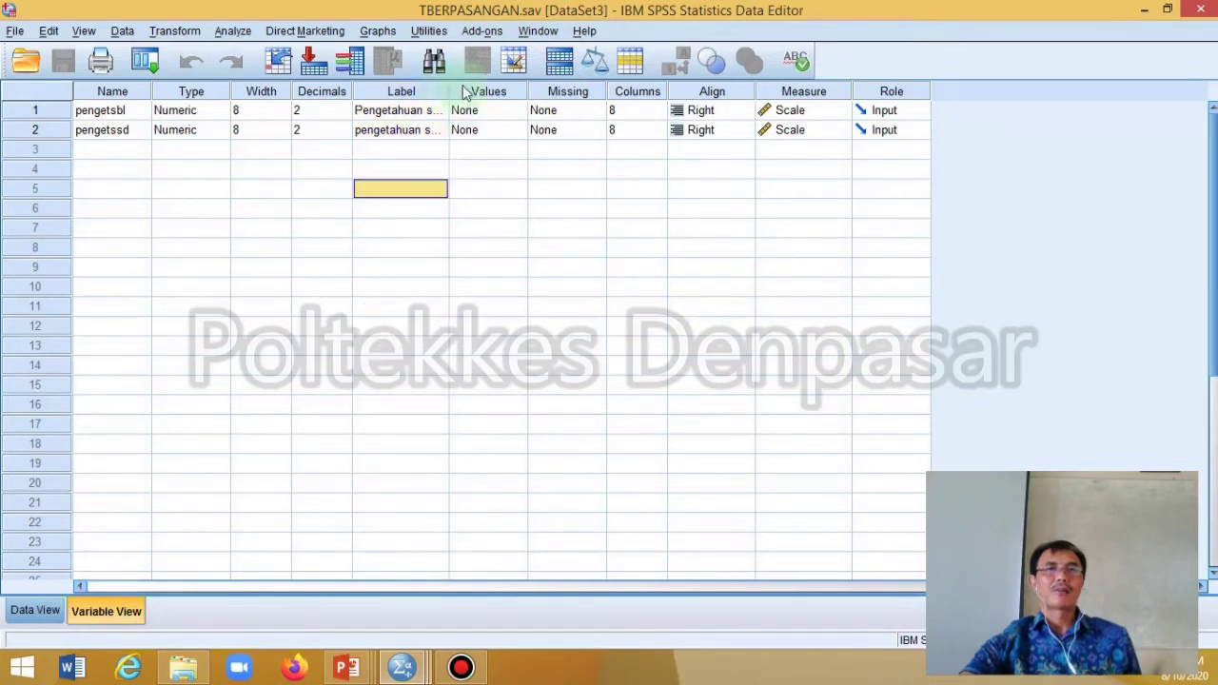
drag(447, 91, 557, 96)
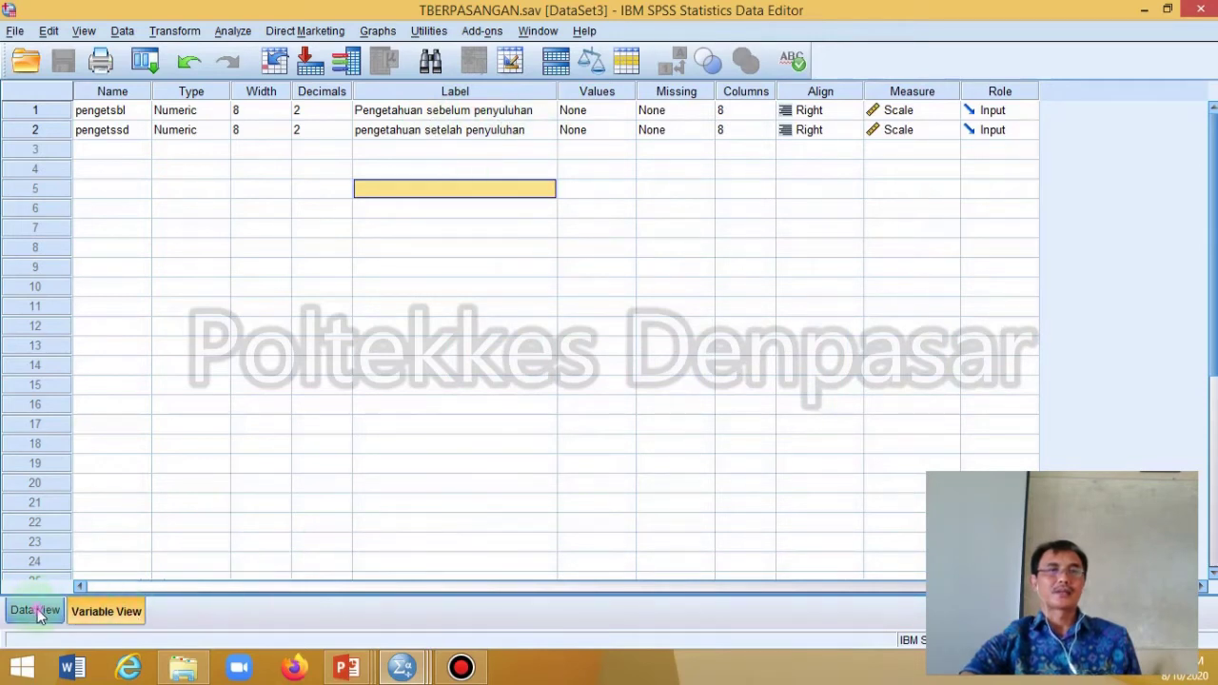
click(36, 611)
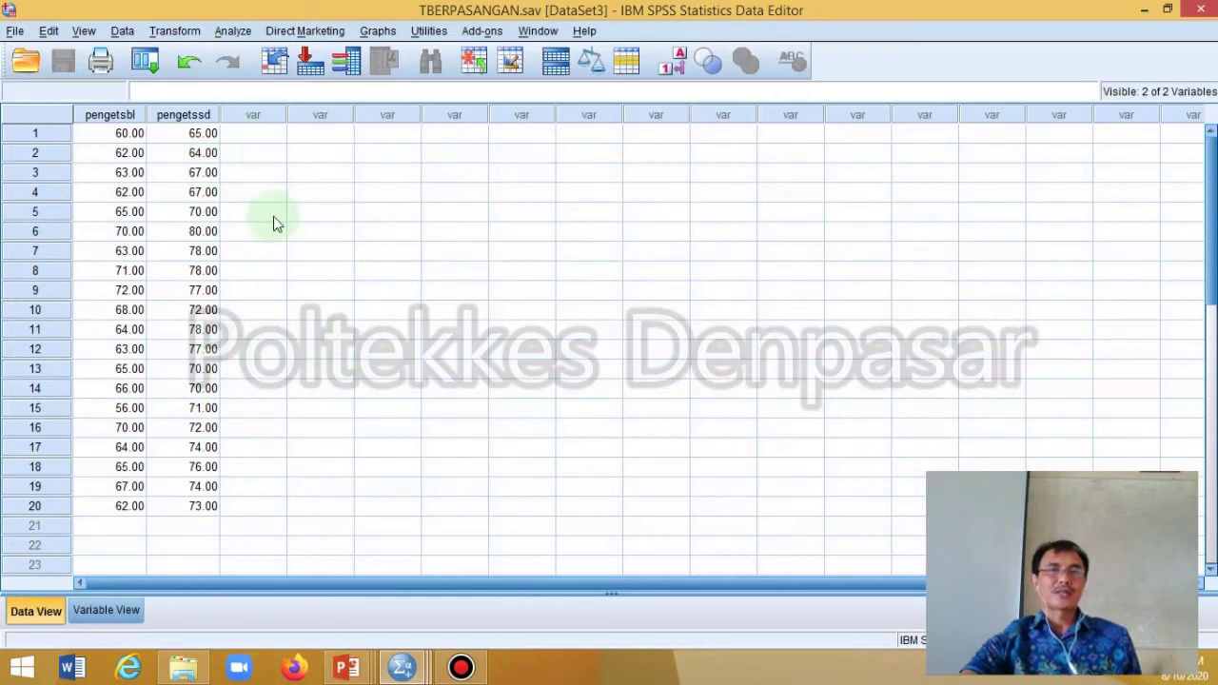
Run a legacy one-sample Kolmogorov-Smirnov test against the normal distribution on pengetsbl and pengetssd, and show its output
click(236, 33)
mouse_move(269, 59)
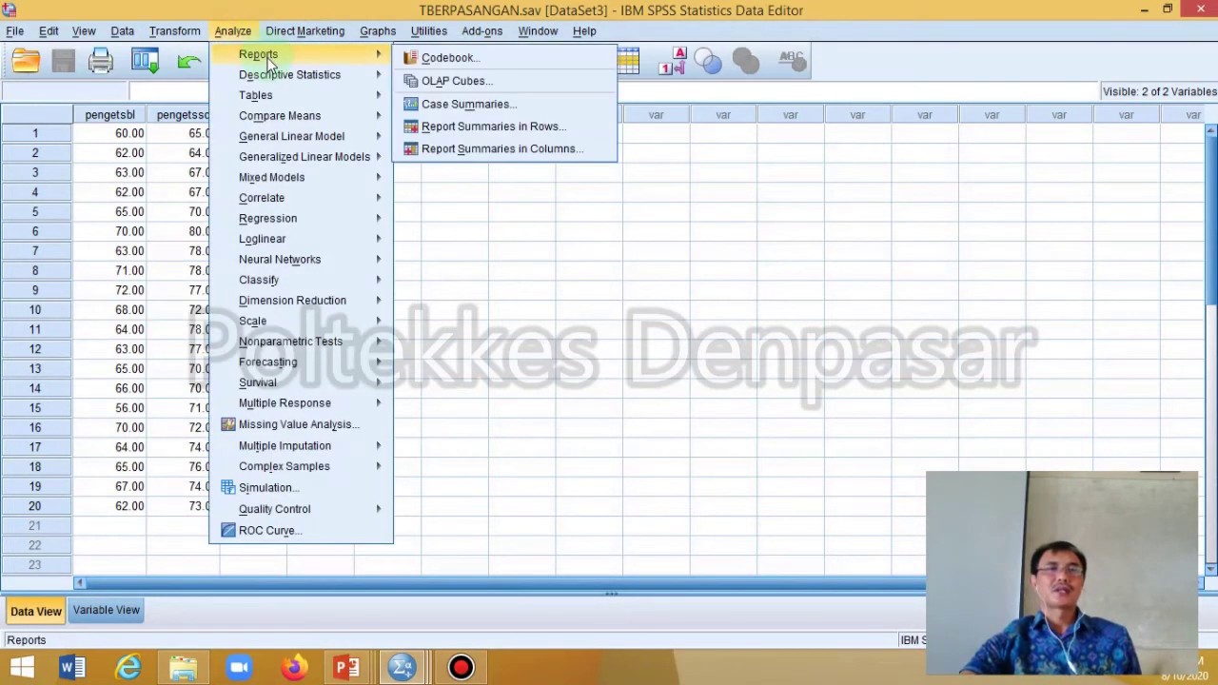
mouse_move(376, 121)
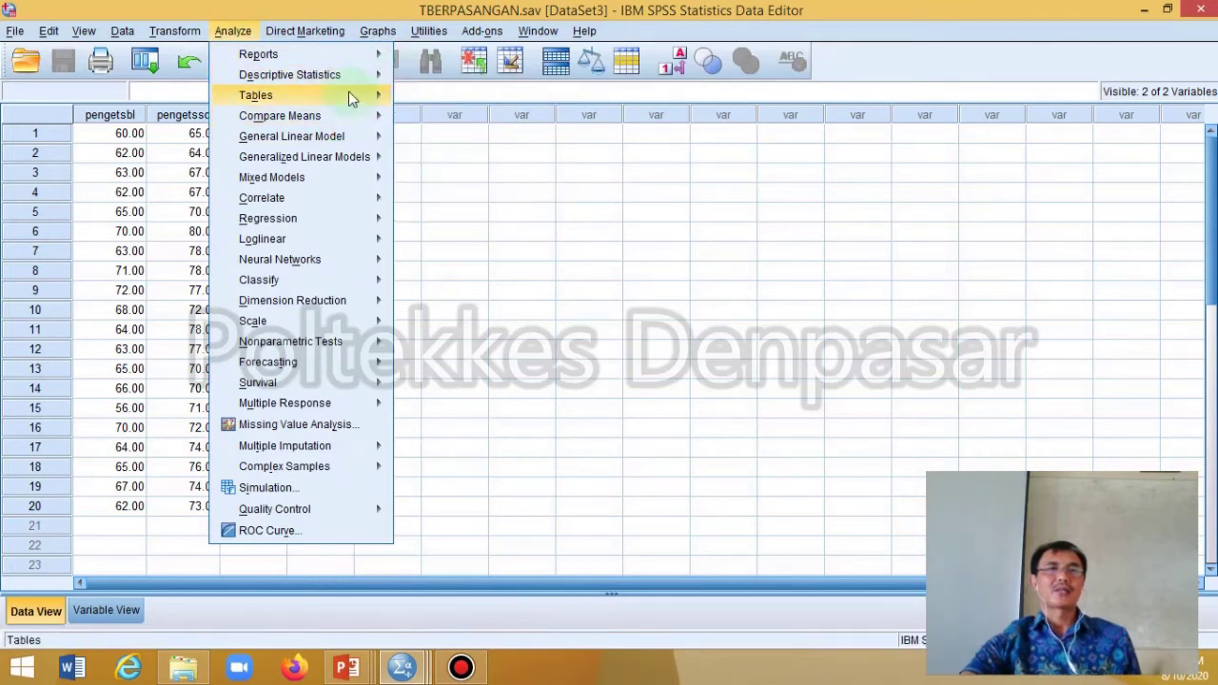
mouse_move(320, 345)
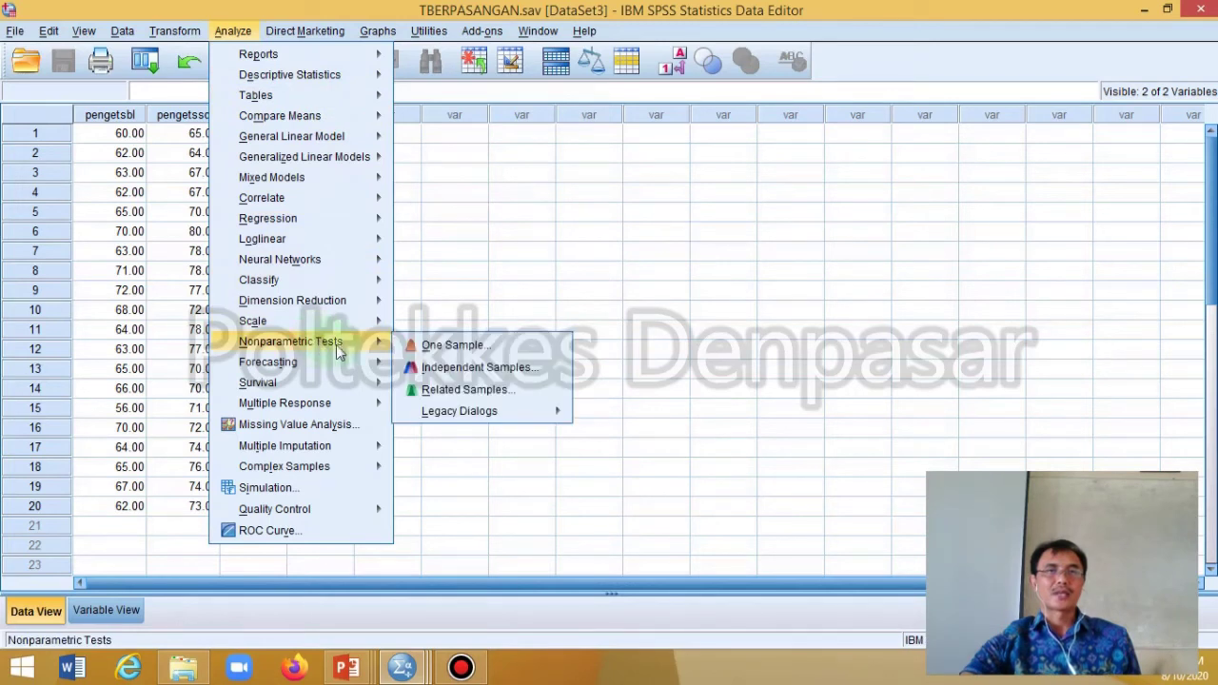
mouse_move(494, 414)
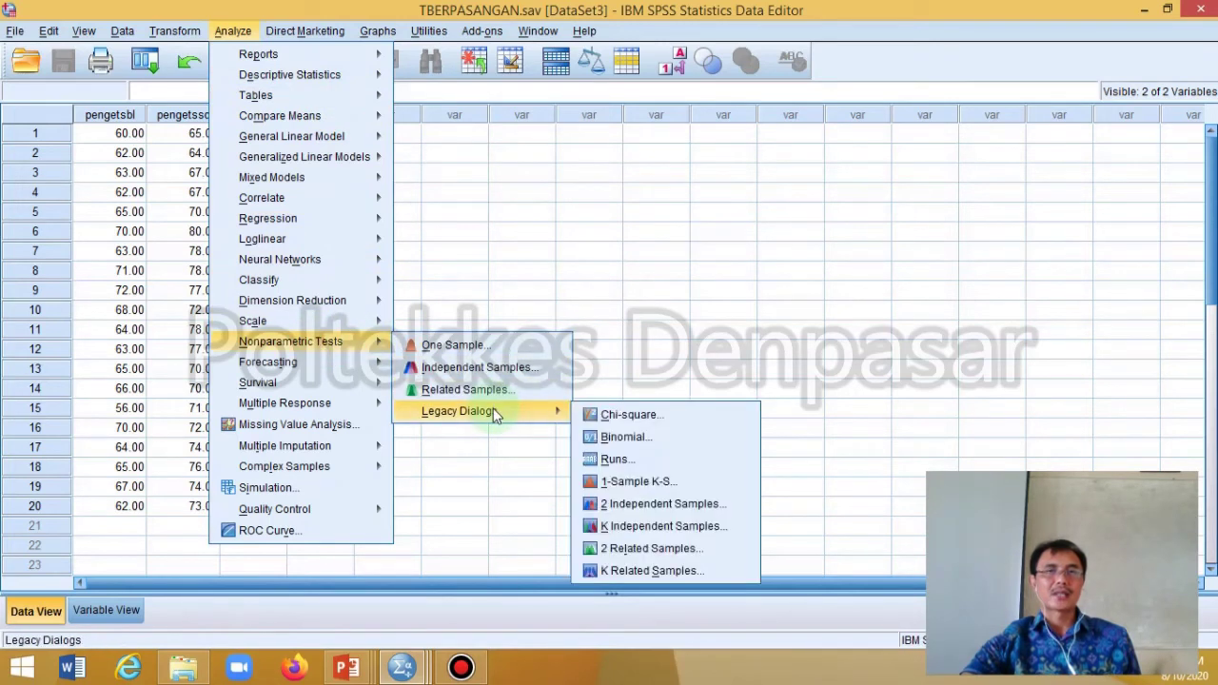
click(653, 483)
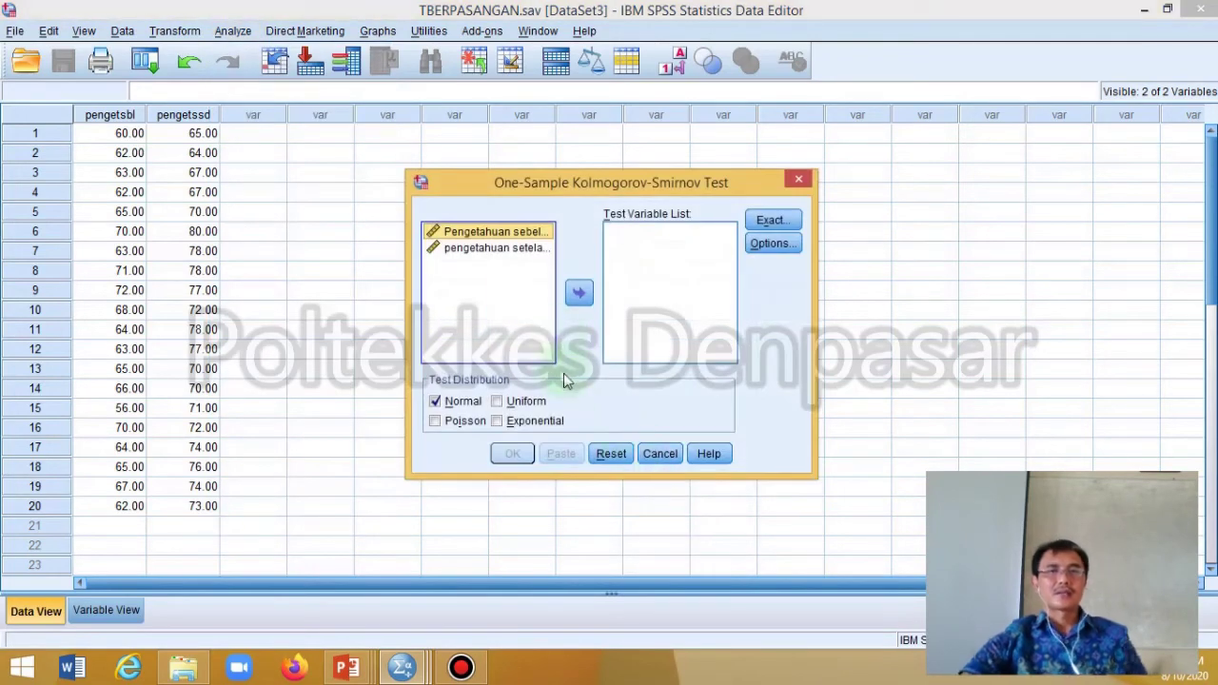
shift+click(490, 248)
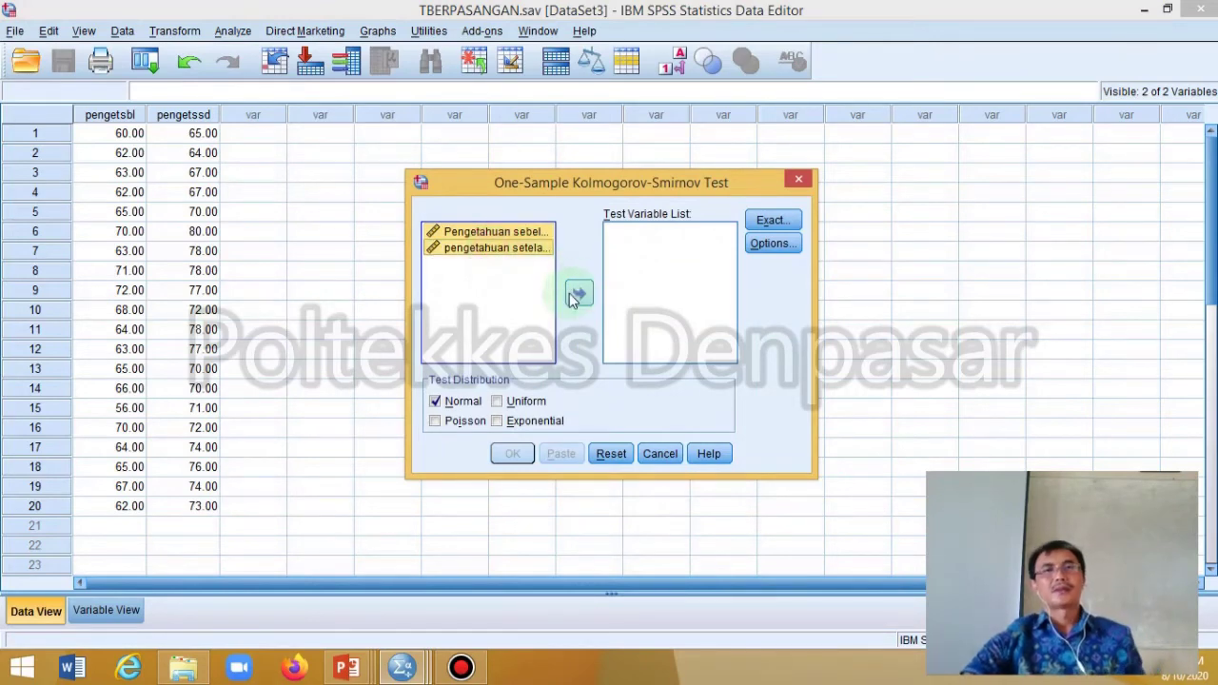
click(577, 294)
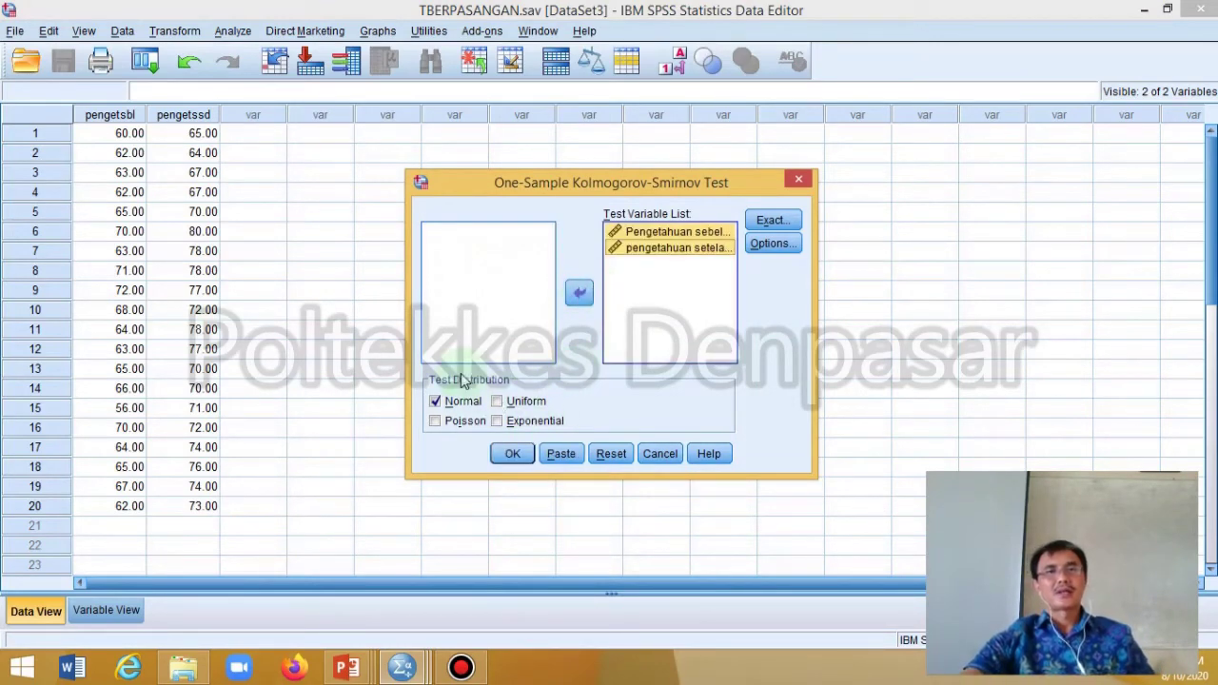
click(513, 453)
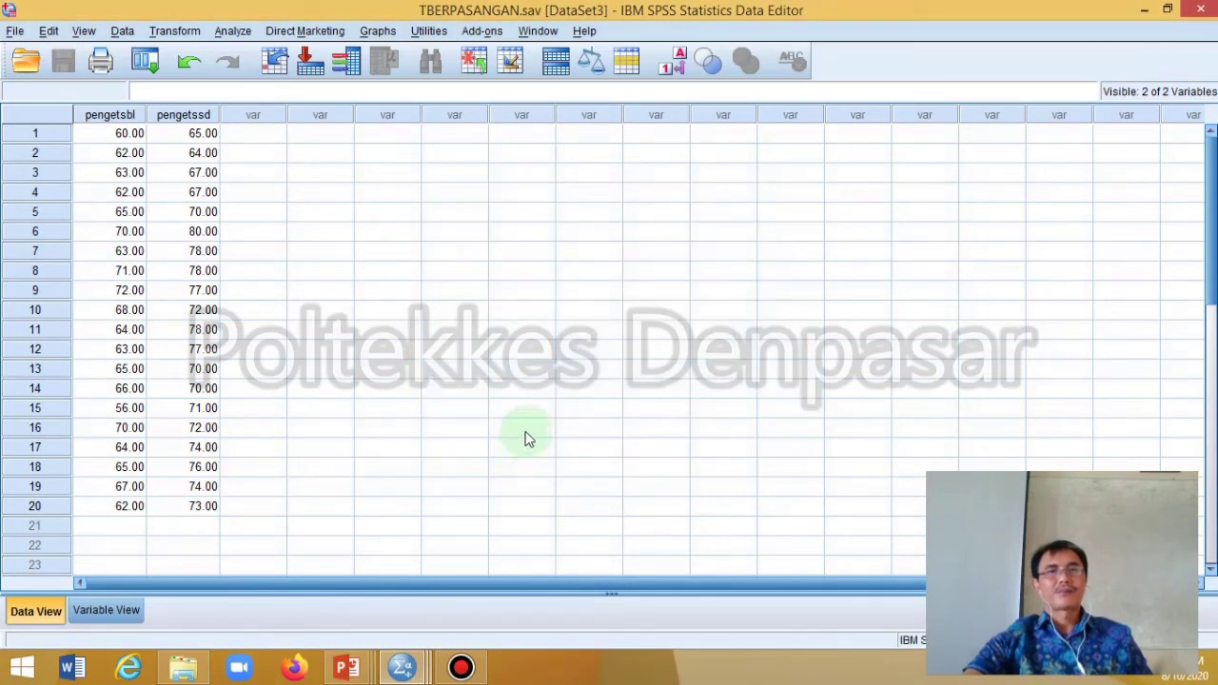
mouse_move(402, 666)
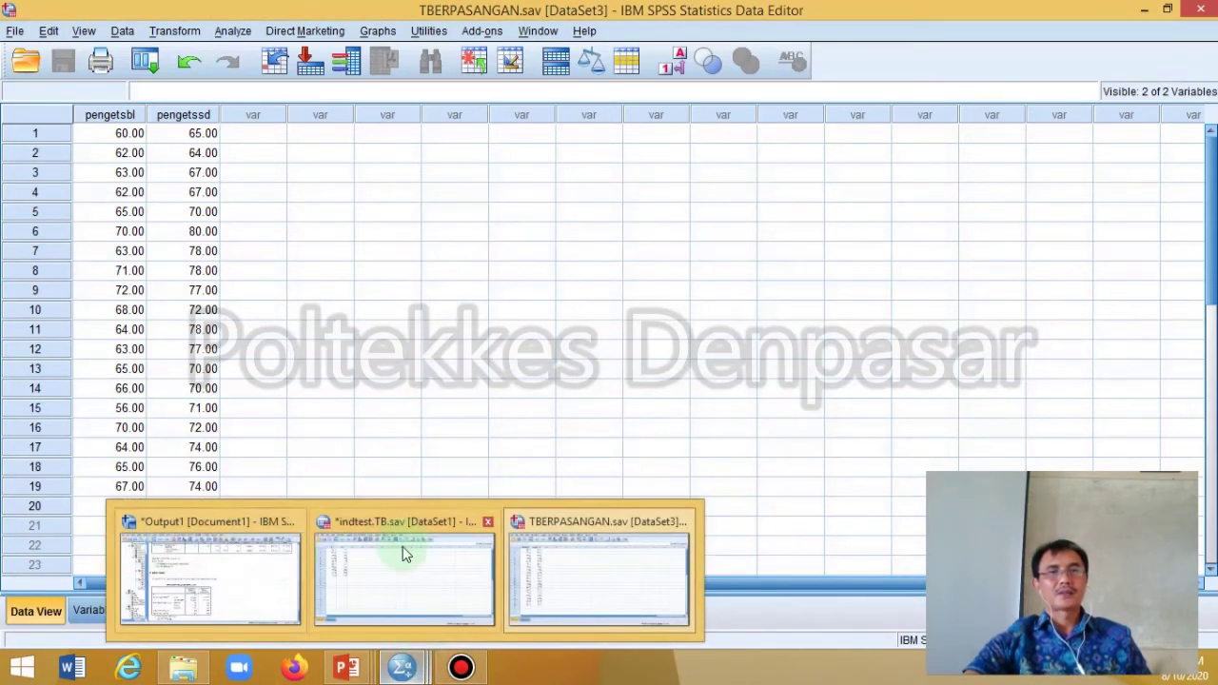
click(211, 600)
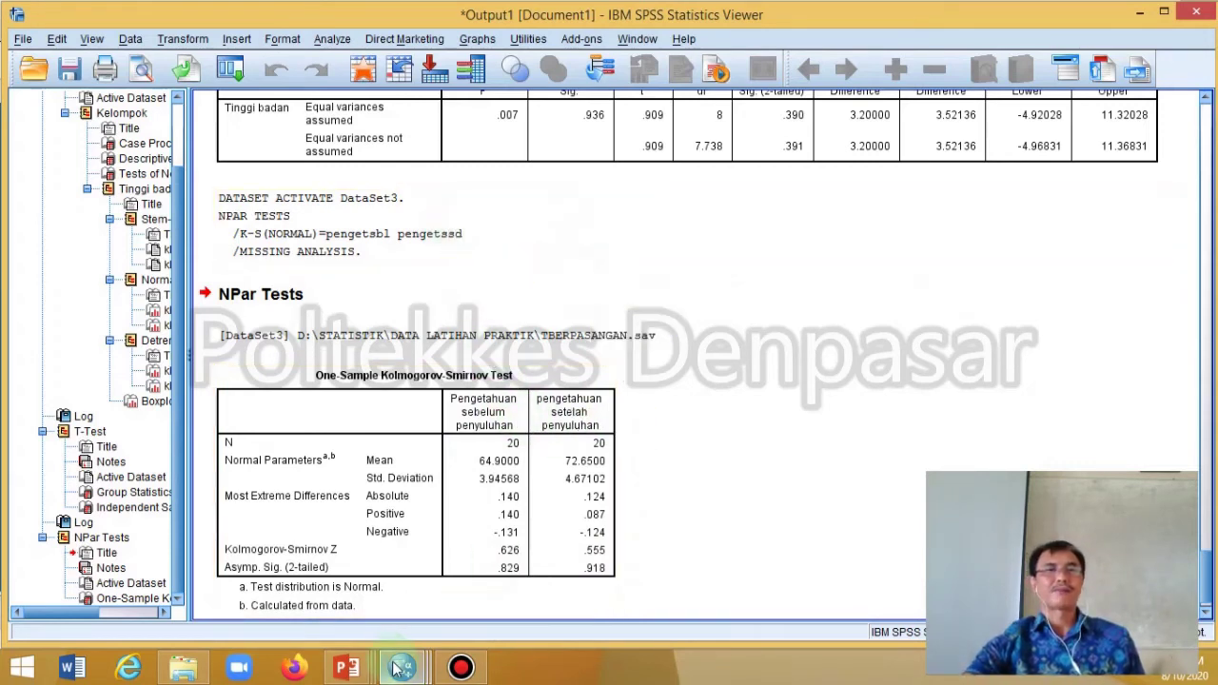
In the TBERPASANGAN.sav dataset, set up a paired-samples t test with pengetssd as the first variable and pengetsbl as the second
mouse_move(398, 672)
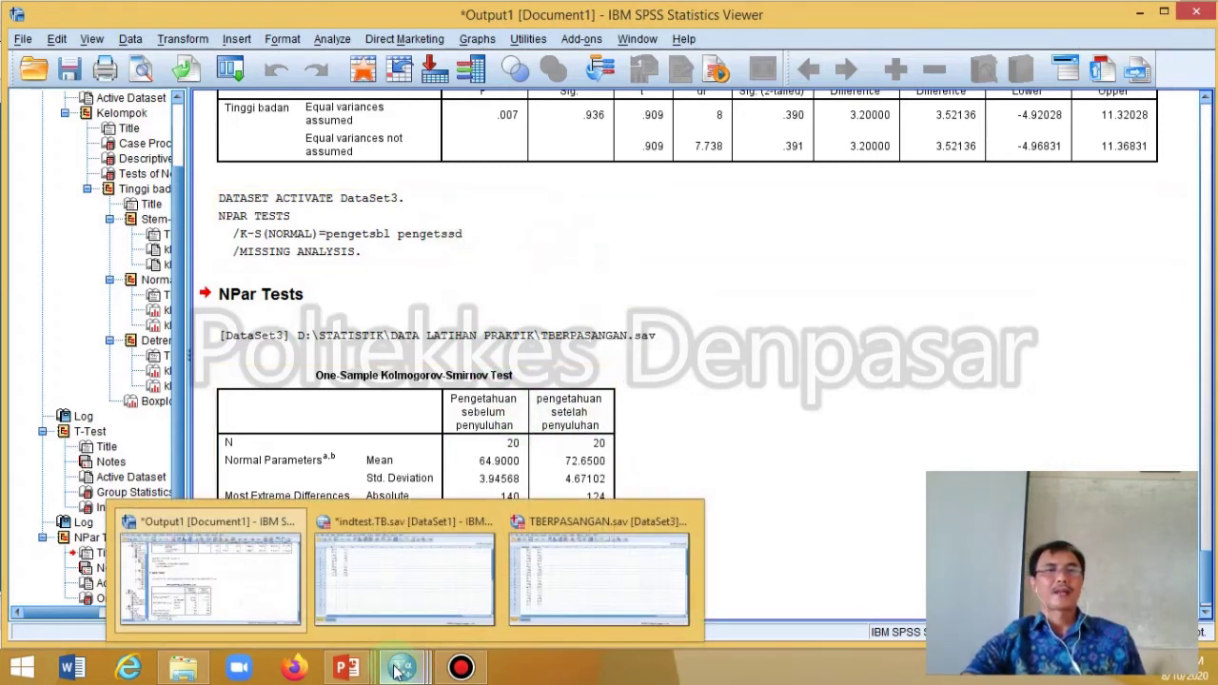
click(550, 582)
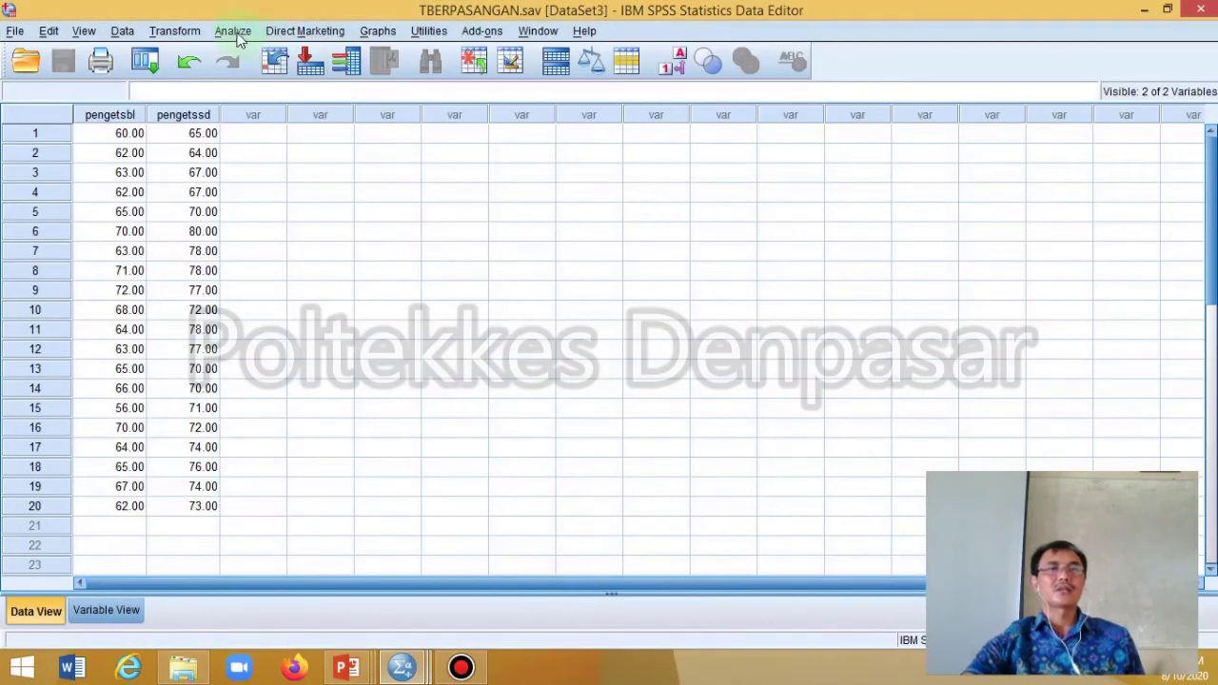
click(234, 32)
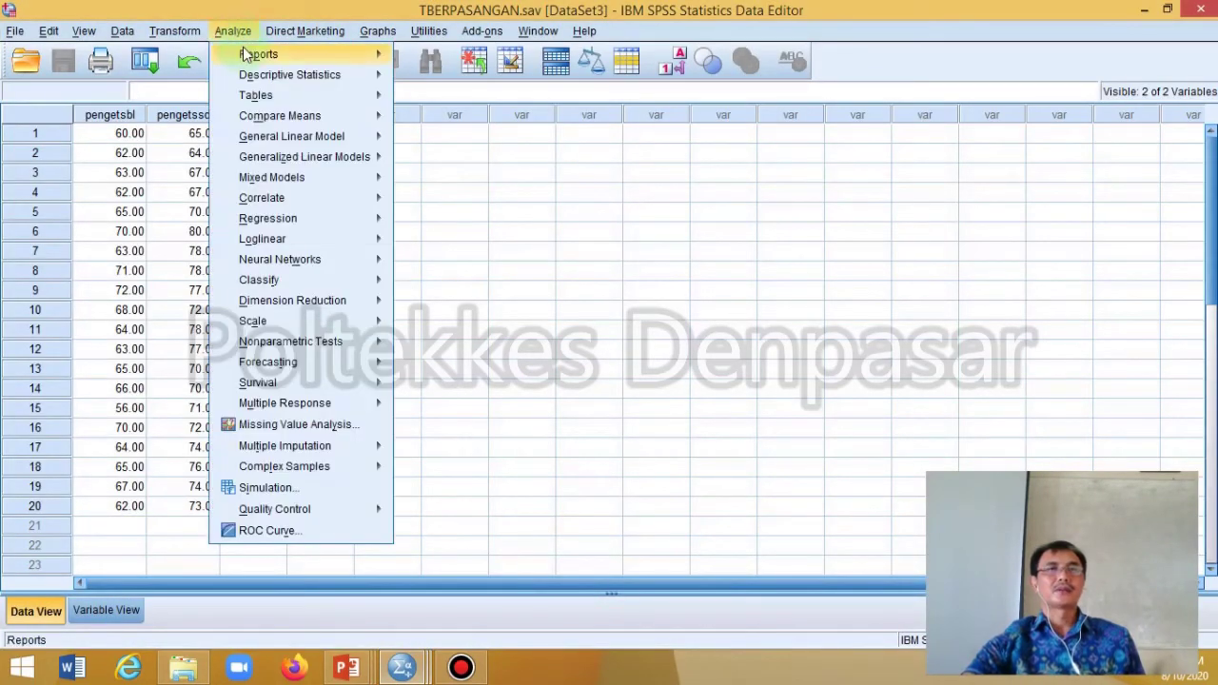
mouse_move(266, 115)
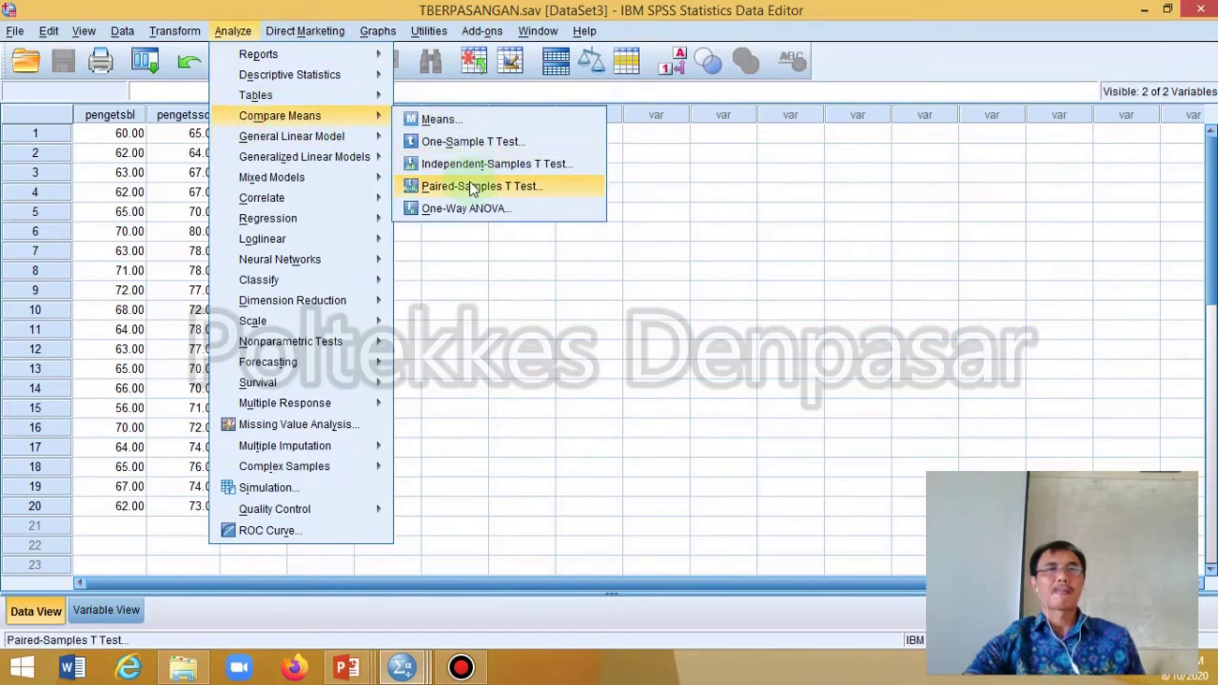
click(471, 186)
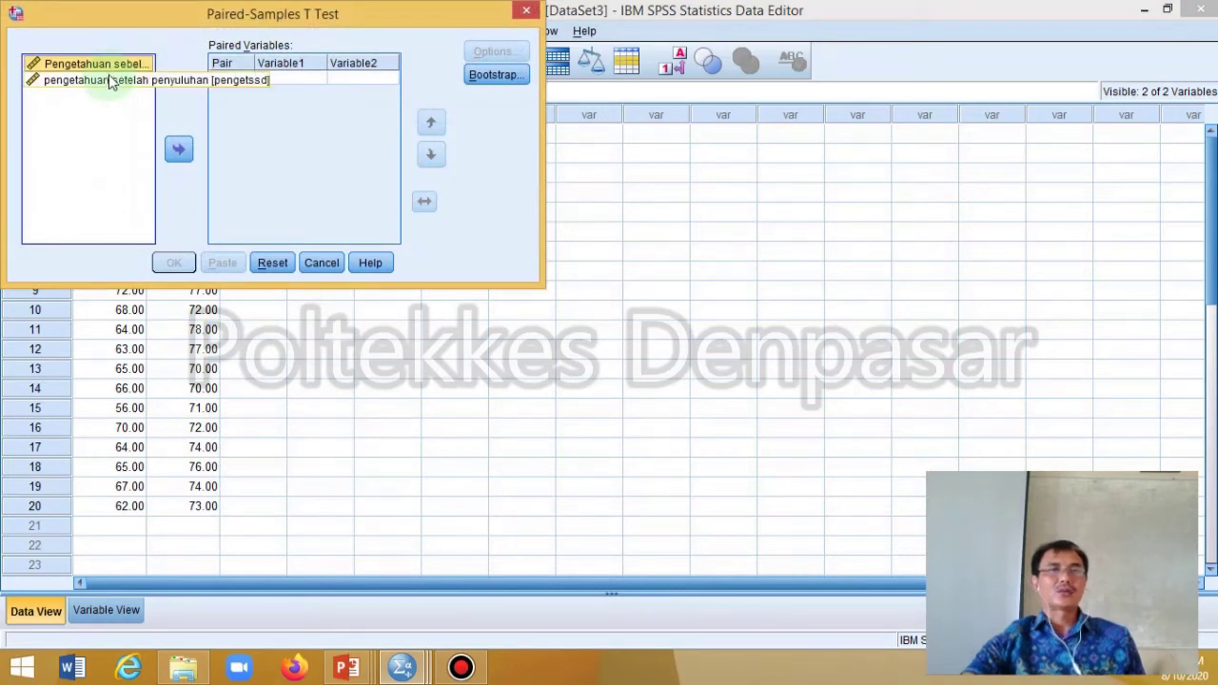
click(104, 81)
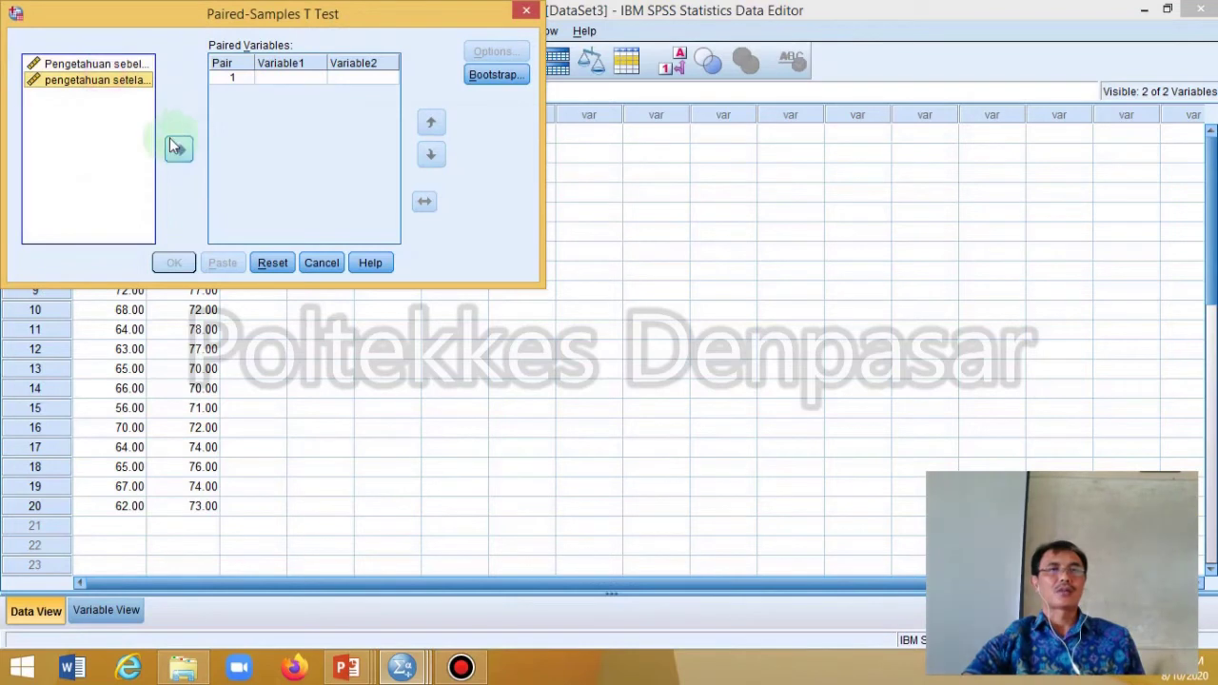
click(178, 148)
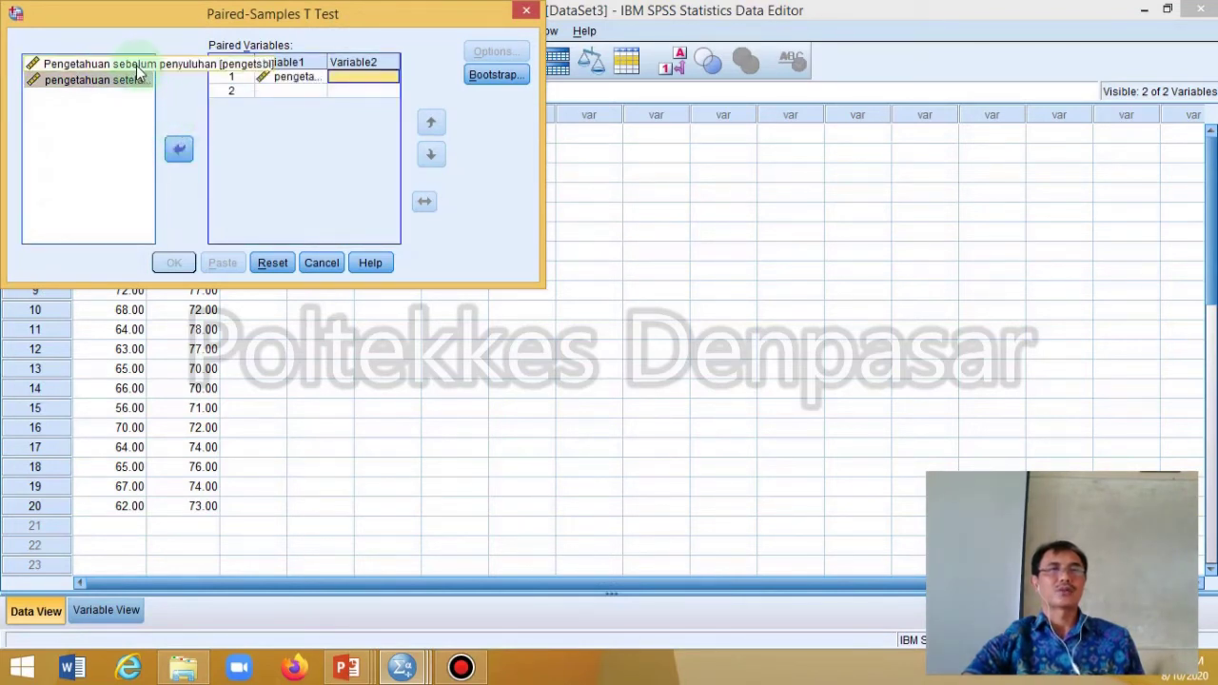
click(138, 64)
click(187, 156)
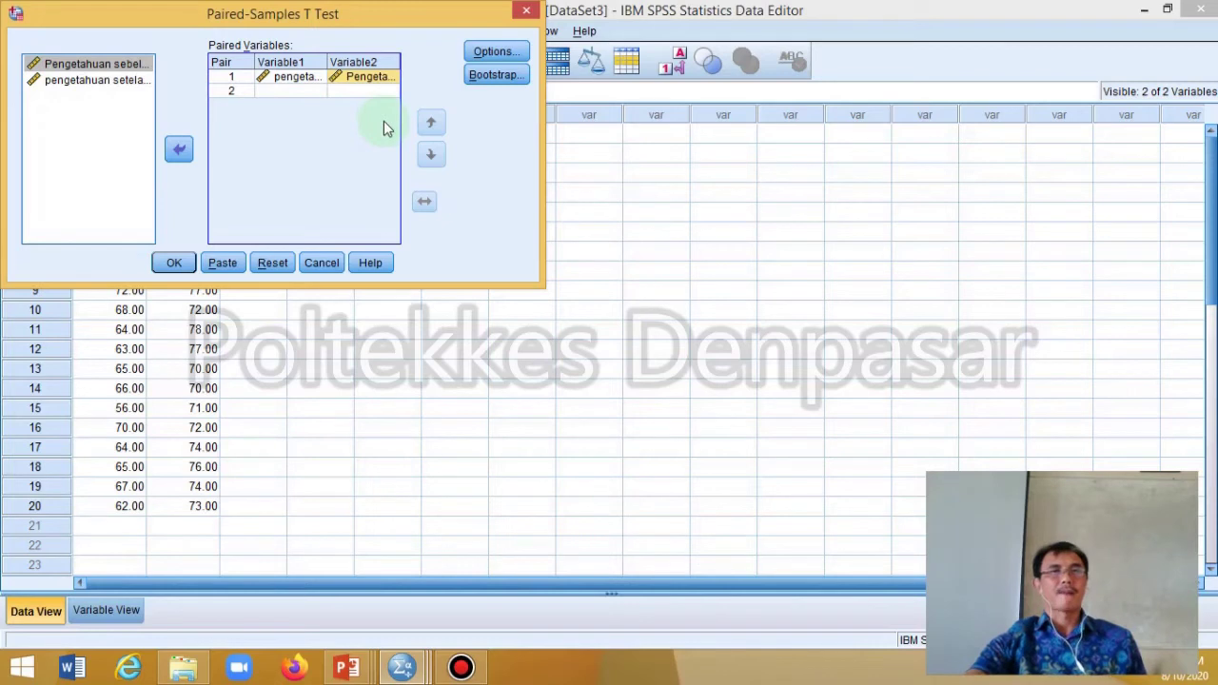
Keep the 95% confidence interval with cases excluded analysis by analysis, and run the paired-samples t test
click(490, 52)
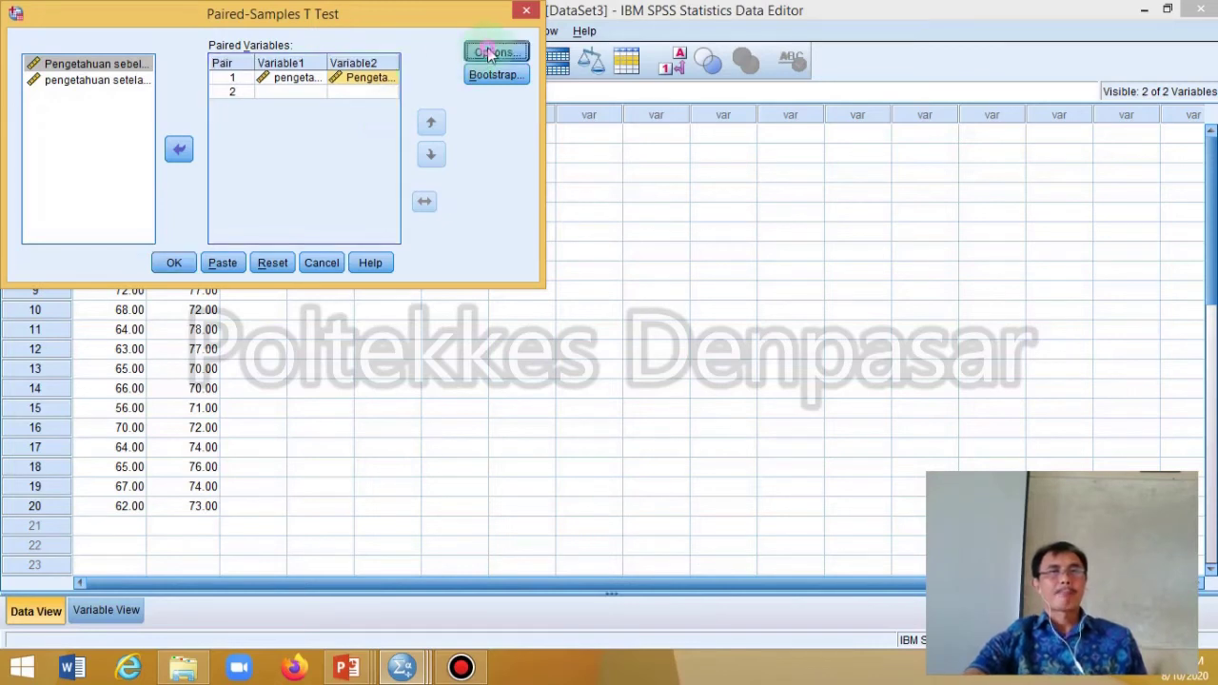
click(218, 201)
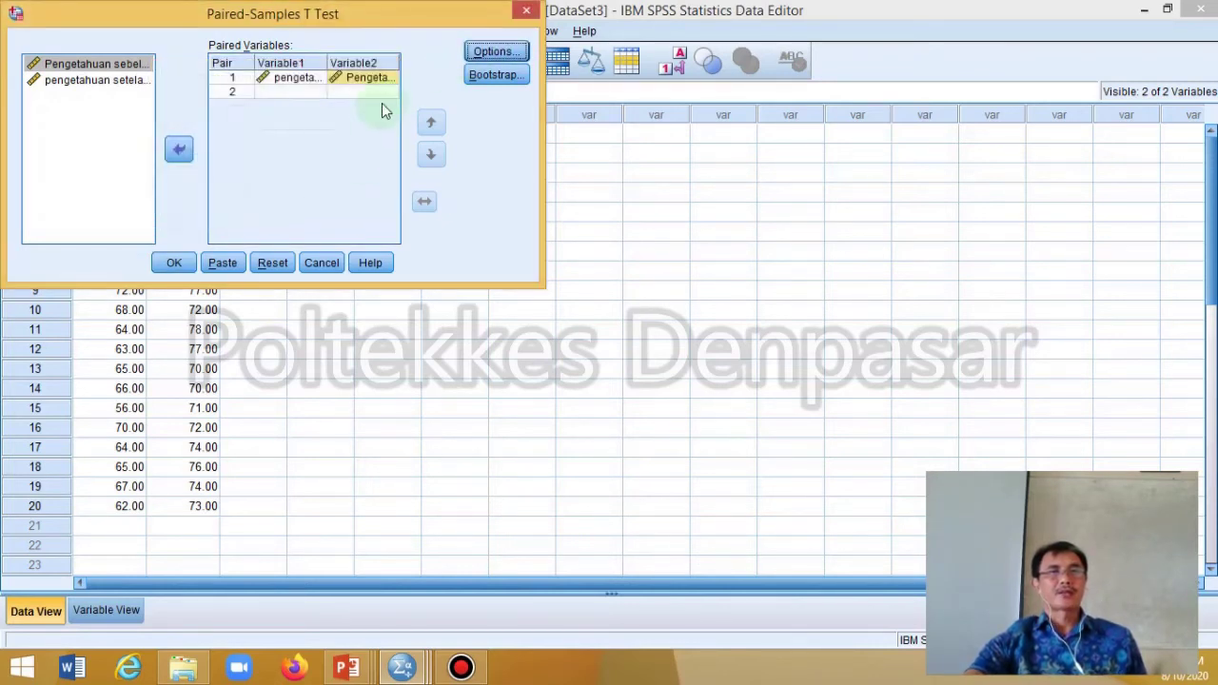
click(174, 264)
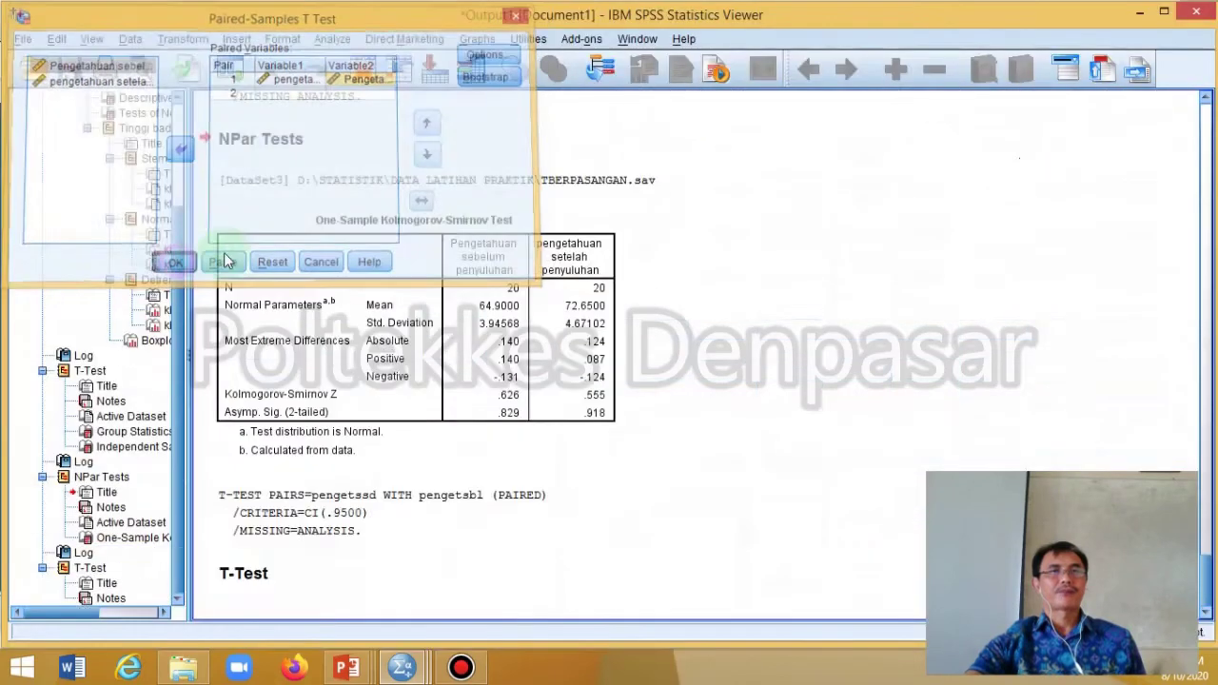
Show the Paired Samples Test table in the output and examine it together with the paired statistics and correlations
click(1204, 365)
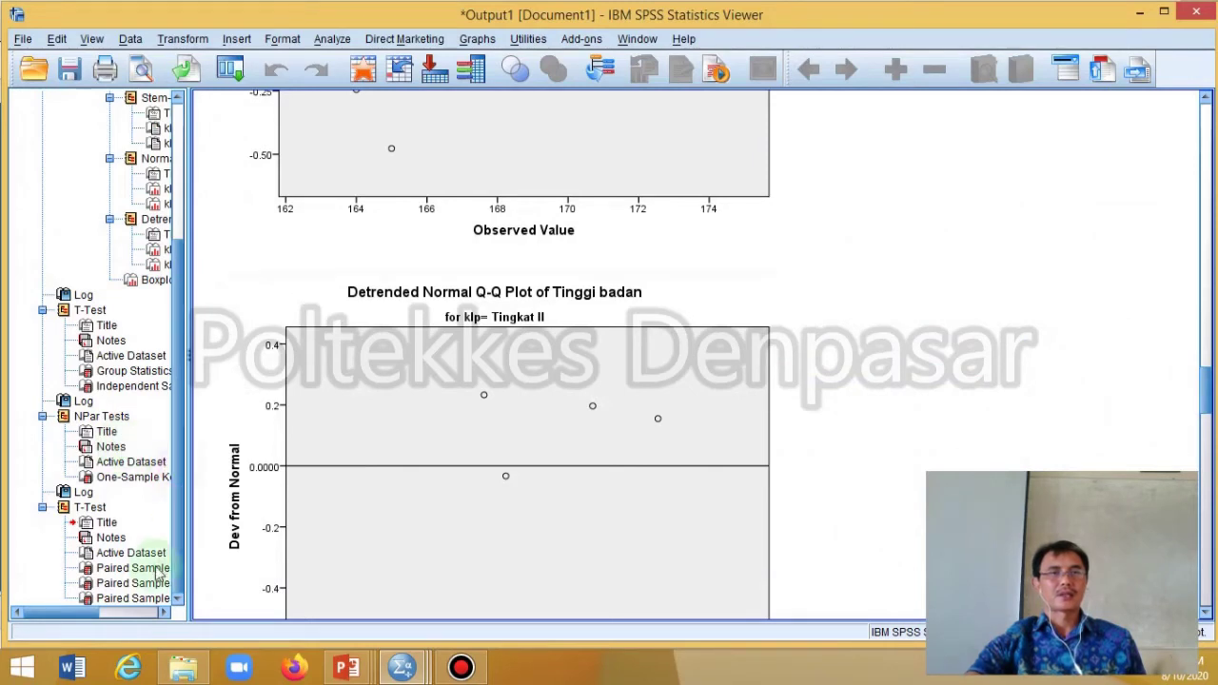
click(139, 599)
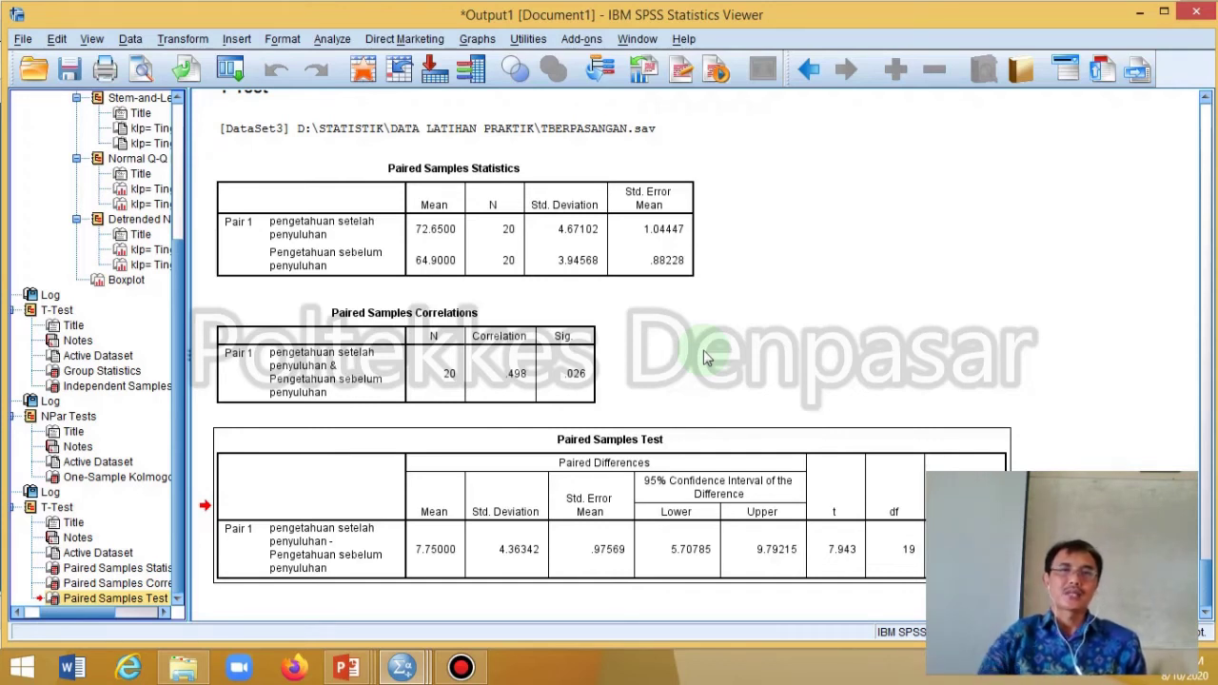
click(680, 249)
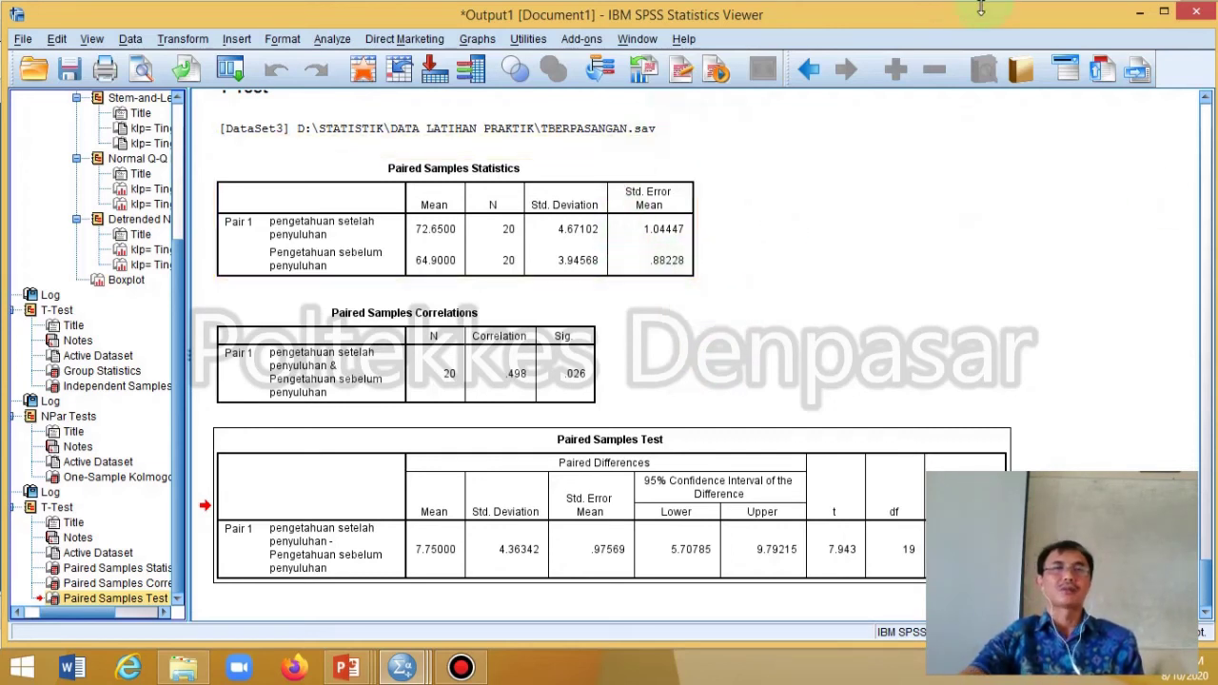
click(540, 398)
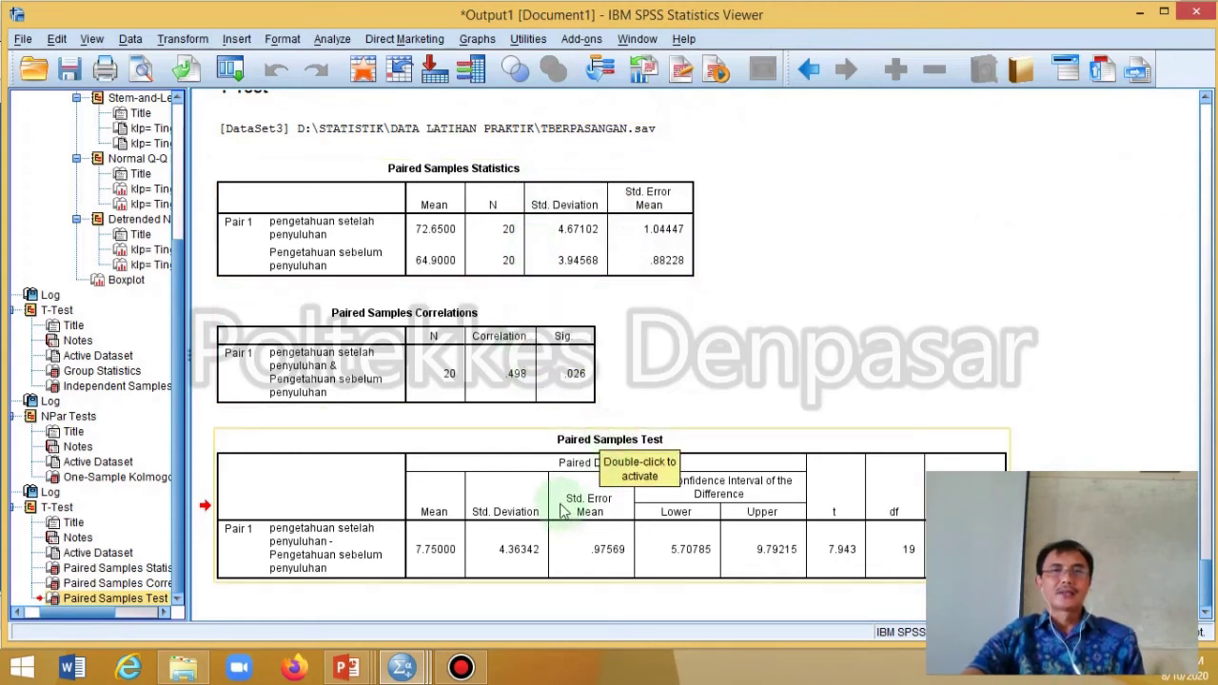